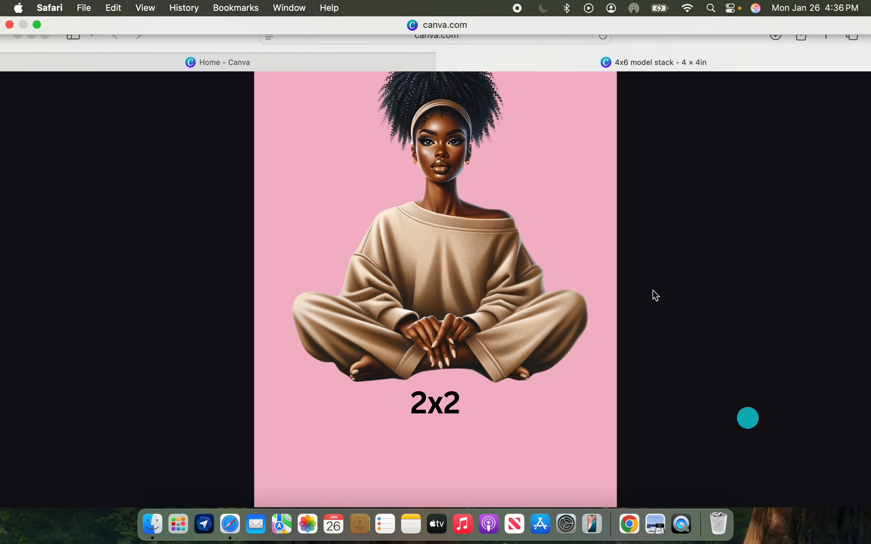
Examine the 2x2 model image on page 2 and the January 2026 calendar on page 3's 4x4 base
{"action": "scroll", "coordinate": [549, 226], "scroll_direction": "up", "scroll_amount": 2}
{"action": "scroll", "coordinate": [549, 226], "scroll_direction": "down", "scroll_amount": 2}
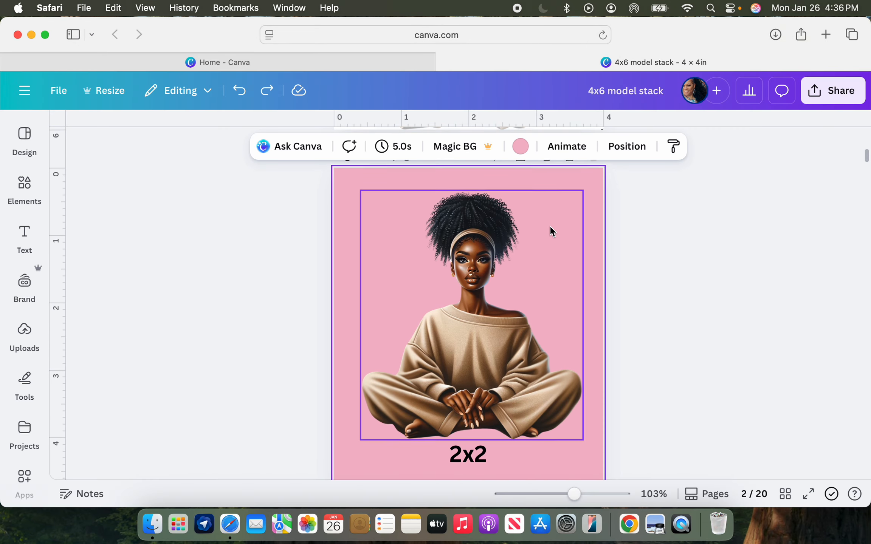
{"action": "left_click", "coordinate": [522, 287]}
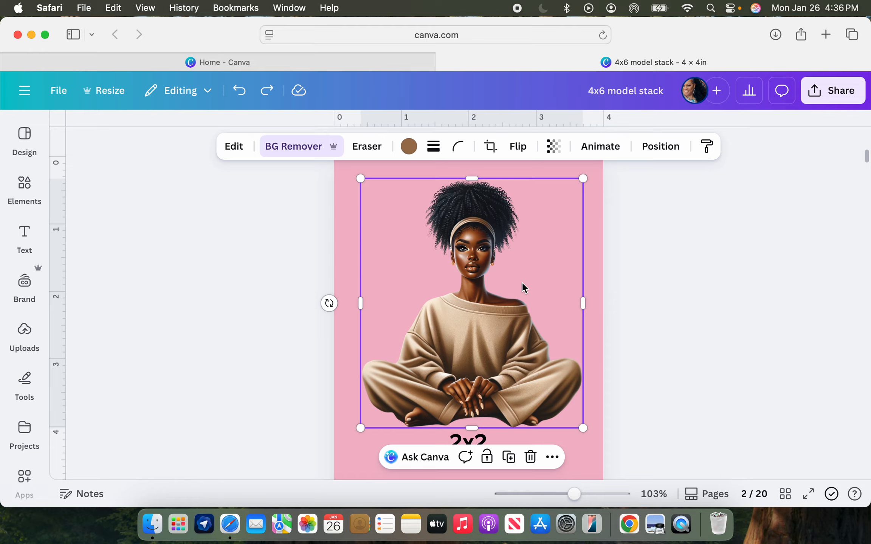
{"action": "scroll", "coordinate": [523, 284], "scroll_direction": "down", "scroll_amount": 10}
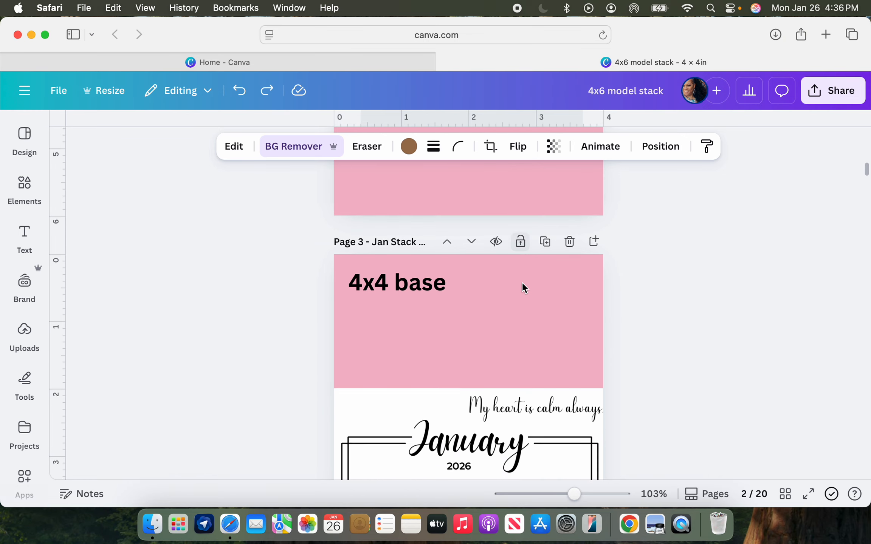
{"action": "scroll", "coordinate": [522, 284], "scroll_direction": "down", "scroll_amount": 3}
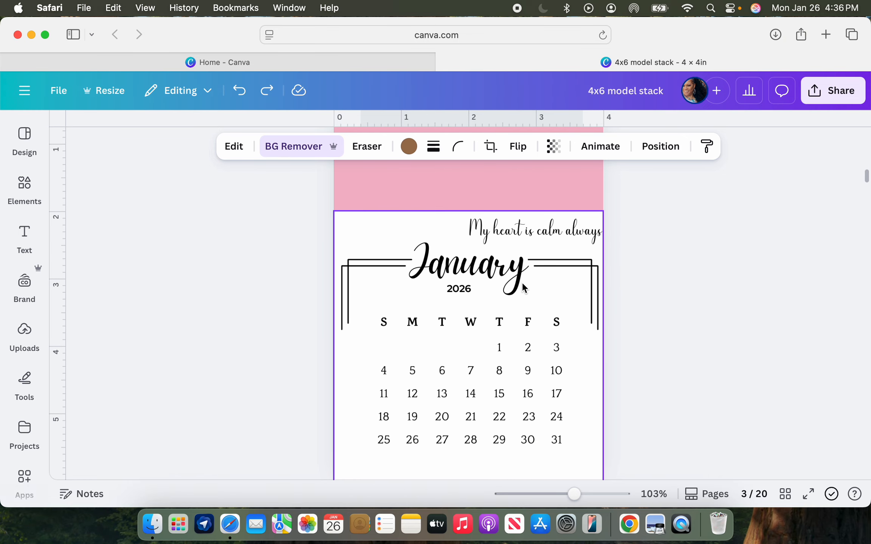
{"action": "left_click_drag", "start_coordinate": [574, 495], "coordinate": [567, 495]}
{"action": "left_click", "coordinate": [557, 362]}
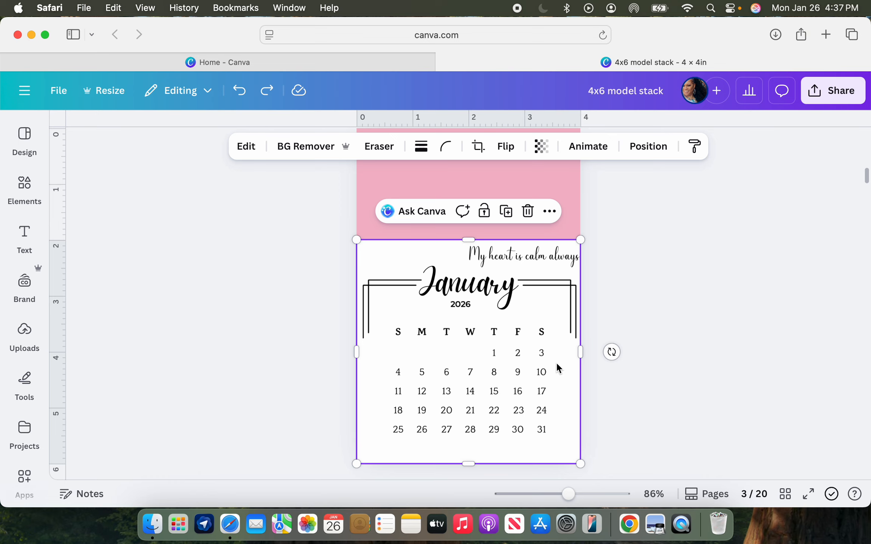
{"action": "left_click_drag", "start_coordinate": [567, 495], "coordinate": [578, 494]}
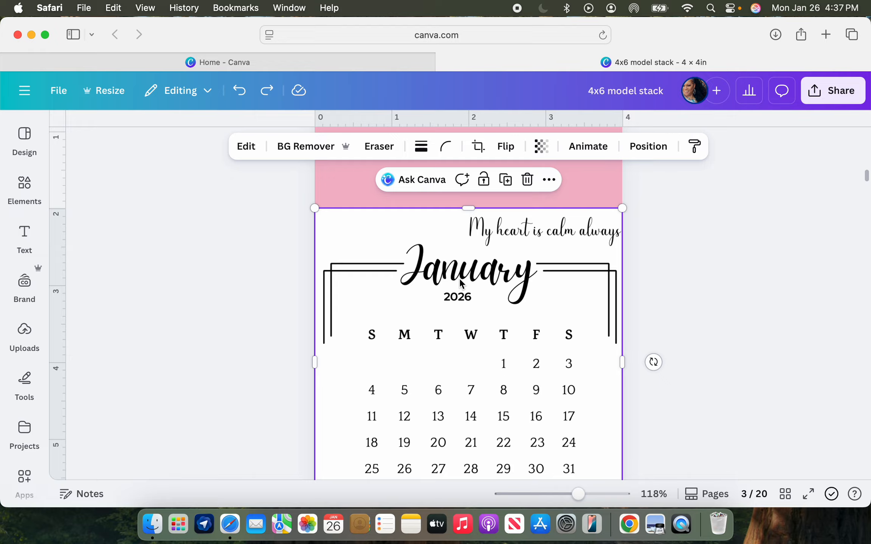
{"action": "scroll", "coordinate": [462, 282], "scroll_direction": "down", "scroll_amount": 1}
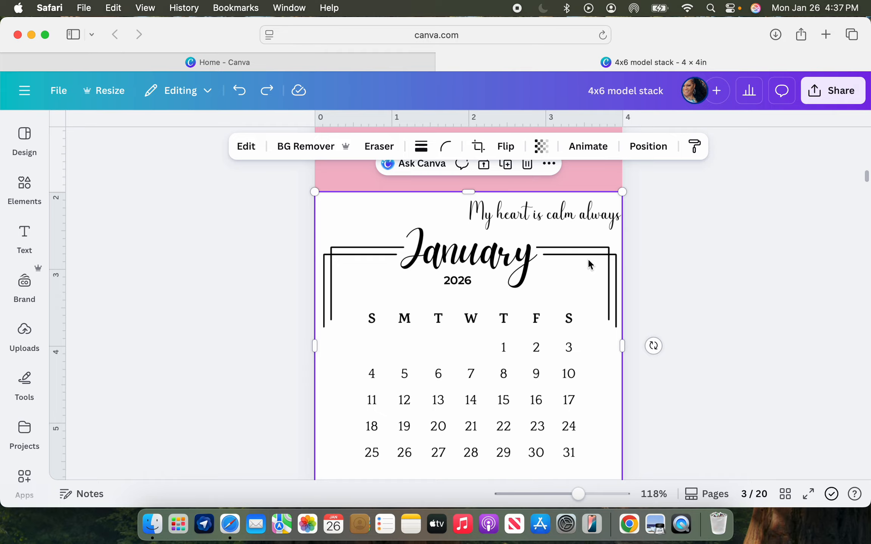
{"action": "scroll", "coordinate": [588, 259], "scroll_direction": "up", "scroll_amount": 3}
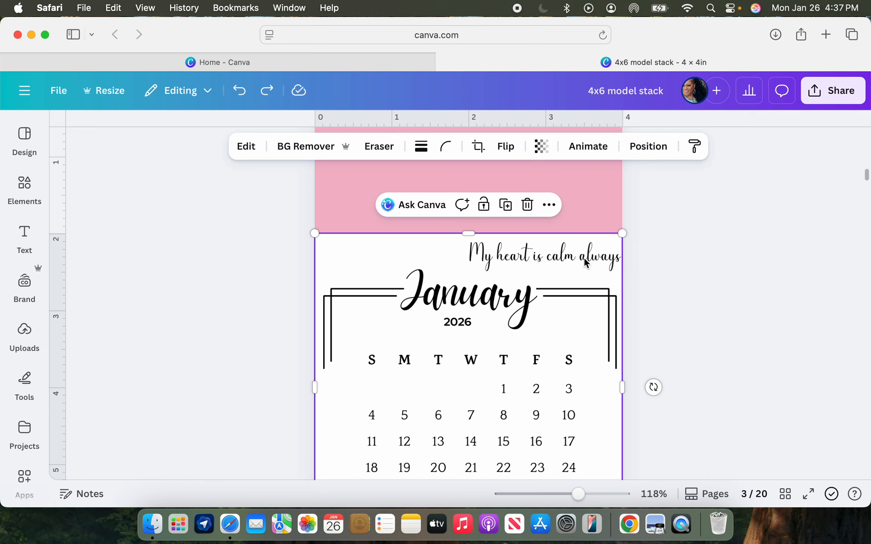
{"action": "scroll", "coordinate": [585, 261], "scroll_direction": "down", "scroll_amount": 2}
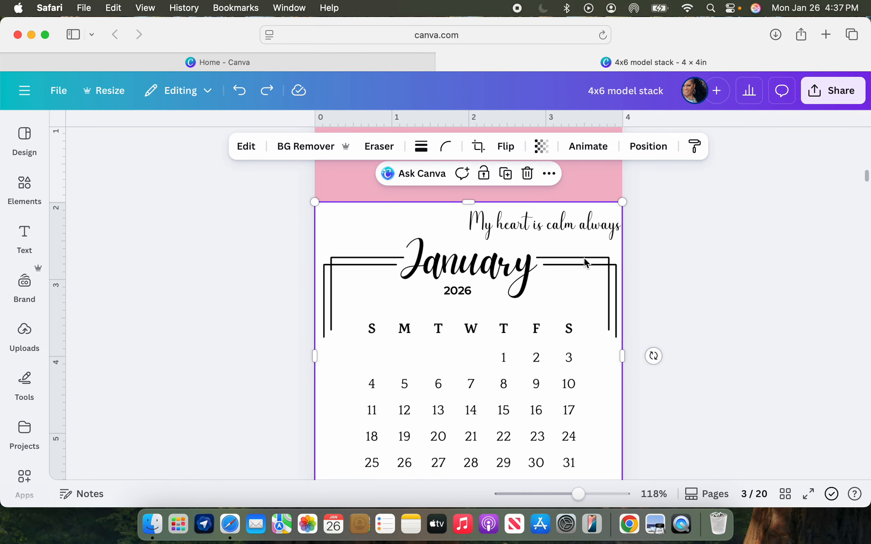
{"action": "scroll", "coordinate": [465, 356], "scroll_direction": "up", "scroll_amount": 1}
{"action": "scroll", "coordinate": [465, 356], "scroll_direction": "down", "scroll_amount": 1}
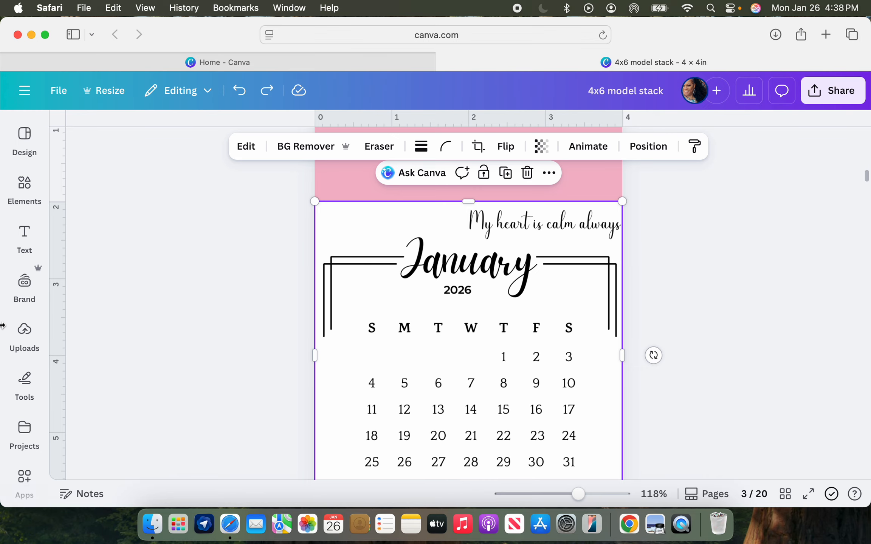
Look over the uploaded calendar and model images and the upper part of page 3's 4x4 base
{"action": "left_click", "coordinate": [26, 344]}
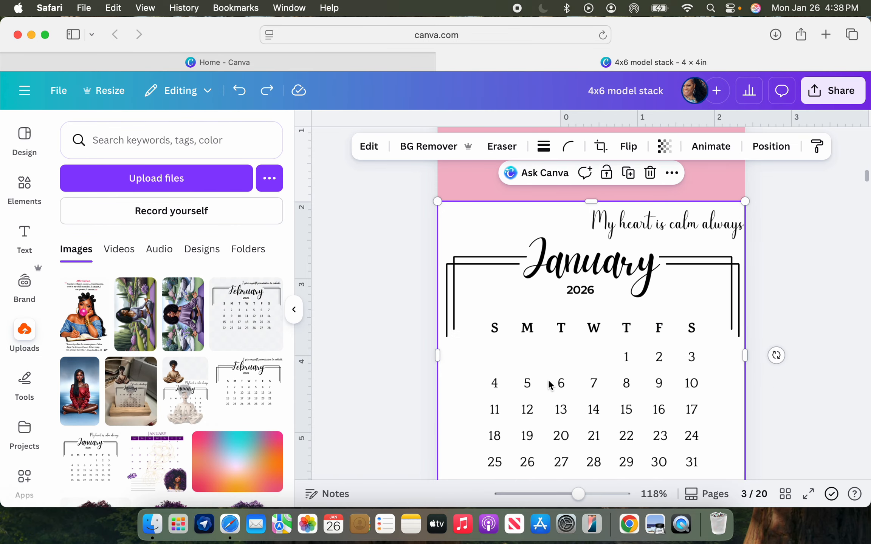
{"action": "scroll", "coordinate": [549, 382], "scroll_direction": "up", "scroll_amount": 2}
{"action": "scroll", "coordinate": [549, 383], "scroll_direction": "up", "scroll_amount": 3}
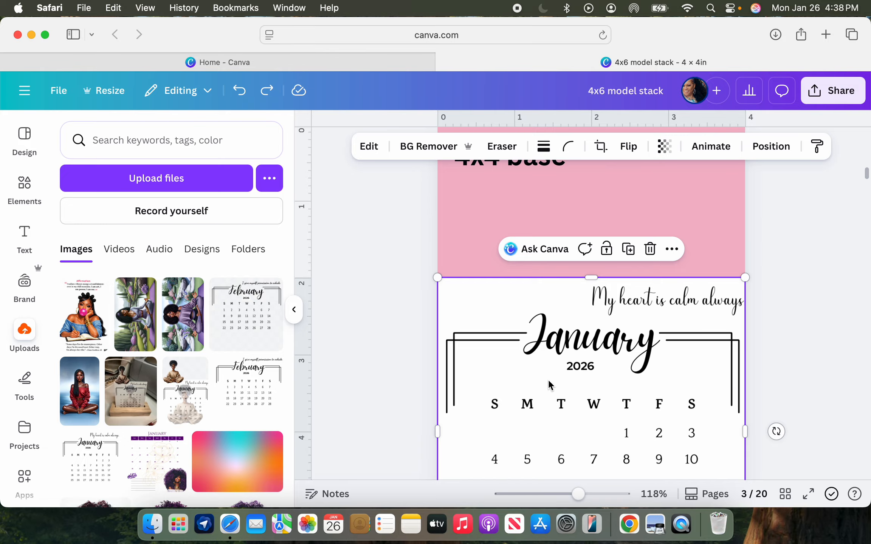
{"action": "scroll", "coordinate": [548, 382], "scroll_direction": "up", "scroll_amount": 4}
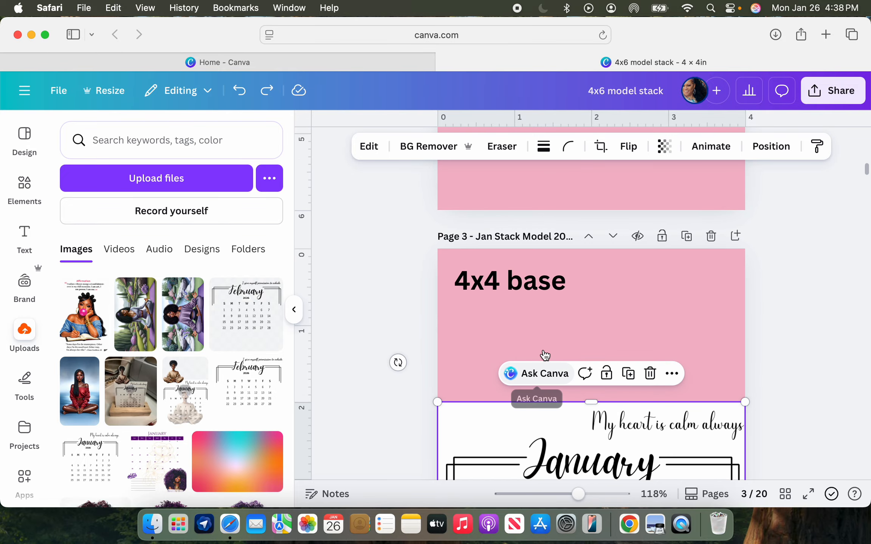
{"action": "left_click", "coordinate": [293, 310]}
Reposition the small seated model image on page 4 flush with the page's left edge, just above the January heading
{"action": "scroll", "coordinate": [573, 356], "scroll_direction": "down", "scroll_amount": 5}
{"action": "scroll", "coordinate": [572, 356], "scroll_direction": "down", "scroll_amount": 10}
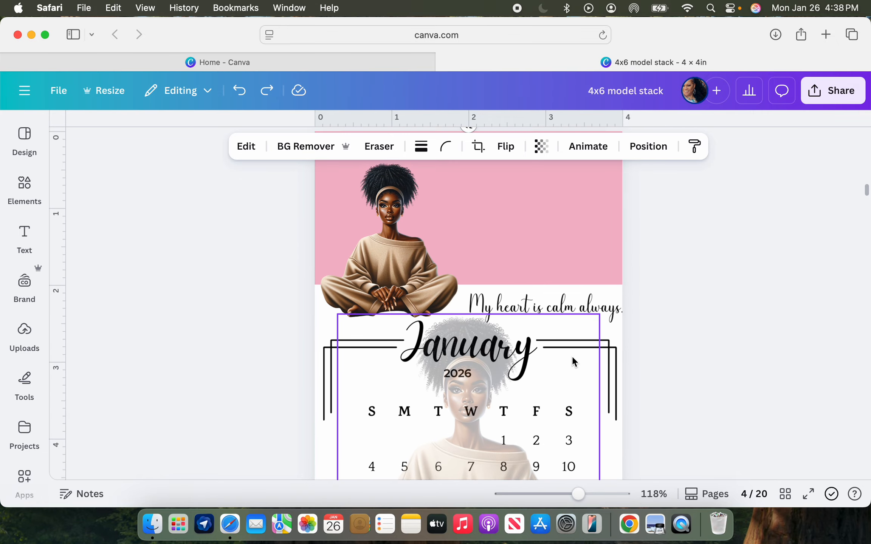
{"action": "left_click", "coordinate": [351, 342]}
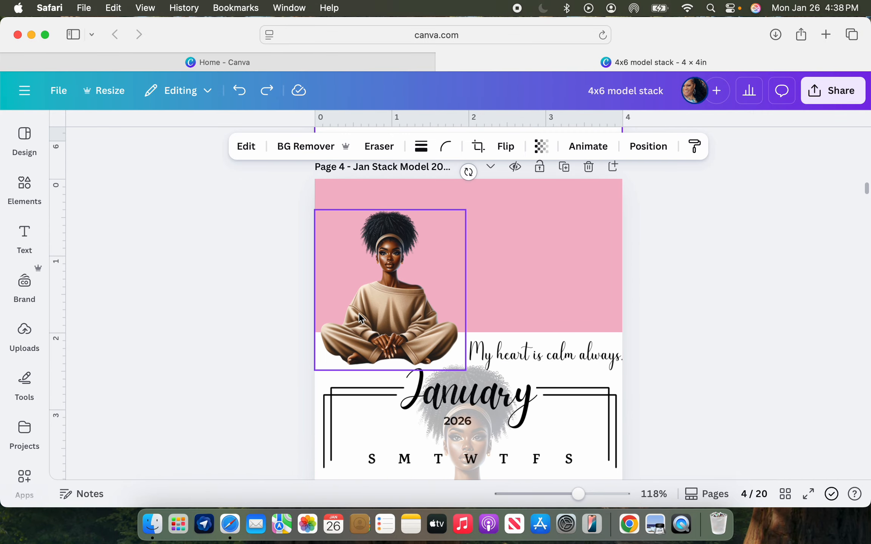
{"action": "mouse_move", "coordinate": [360, 315]}
{"action": "left_mouse_down"}
{"action": "mouse_move", "coordinate": [344, 299]}
{"action": "mouse_move", "coordinate": [345, 323]}
{"action": "mouse_move", "coordinate": [363, 321]}
{"action": "left_mouse_up"}
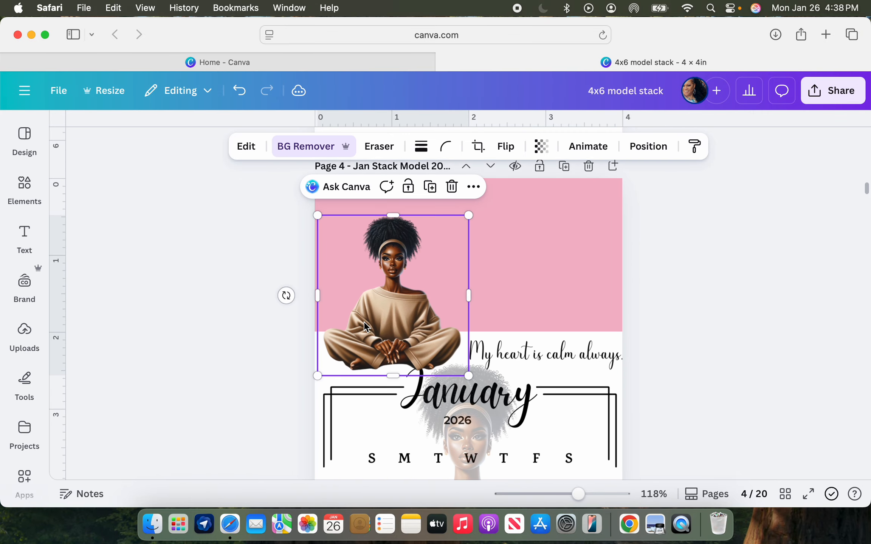
{"action": "scroll", "coordinate": [363, 321], "scroll_direction": "down", "scroll_amount": 6}
{"action": "scroll", "coordinate": [434, 362], "scroll_direction": "up", "scroll_amount": 4}
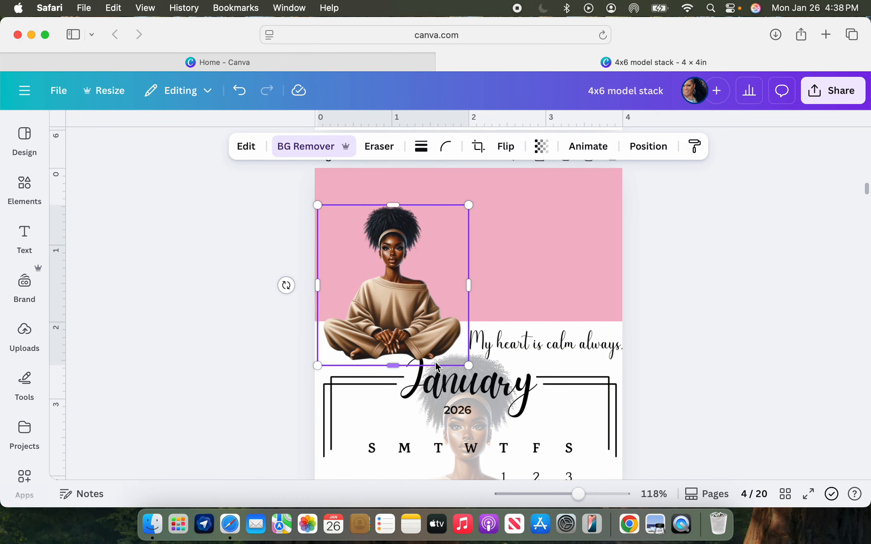
{"action": "left_click_drag", "start_coordinate": [423, 341], "coordinate": [410, 339]}
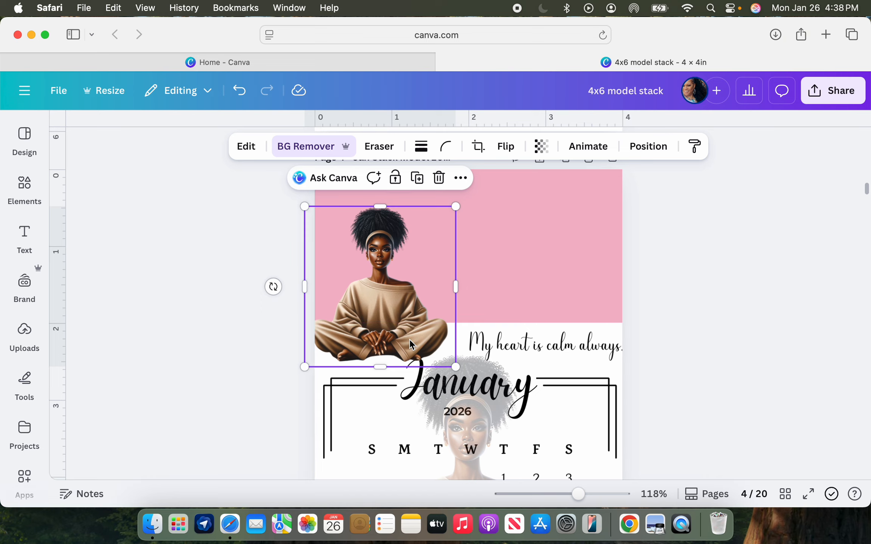
{"action": "mouse_move", "coordinate": [410, 338]}
{"action": "left_mouse_down"}
{"action": "mouse_move", "coordinate": [421, 332]}
{"action": "mouse_move", "coordinate": [417, 338]}
{"action": "left_mouse_up"}
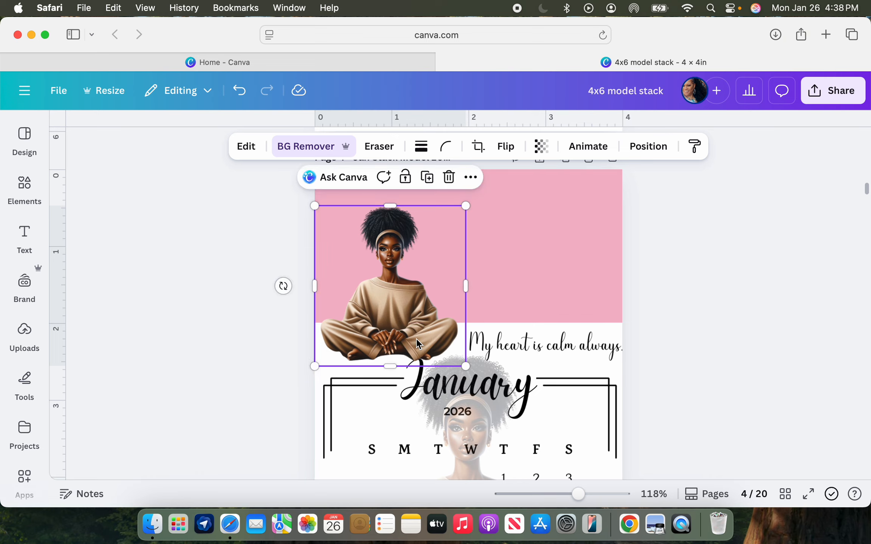
Shrink the faded model image over page 4's January calendar slightly from its upper-right corner
{"action": "scroll", "coordinate": [417, 338], "scroll_direction": "down", "scroll_amount": 2}
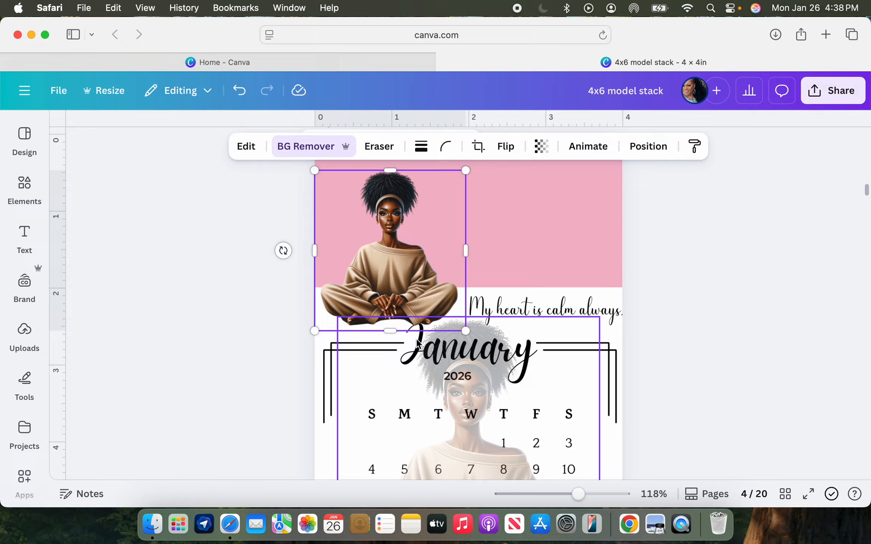
{"action": "scroll", "coordinate": [417, 340], "scroll_direction": "down", "scroll_amount": 5}
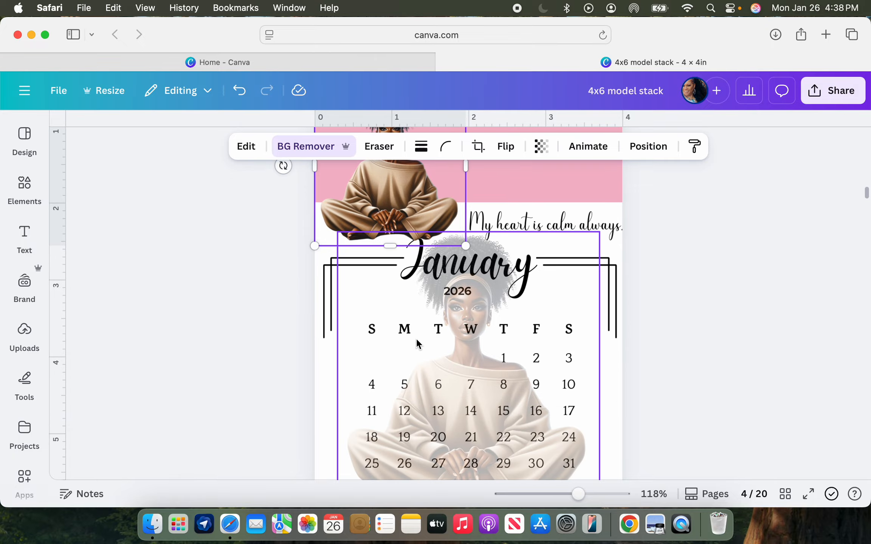
{"action": "left_click", "coordinate": [457, 333]}
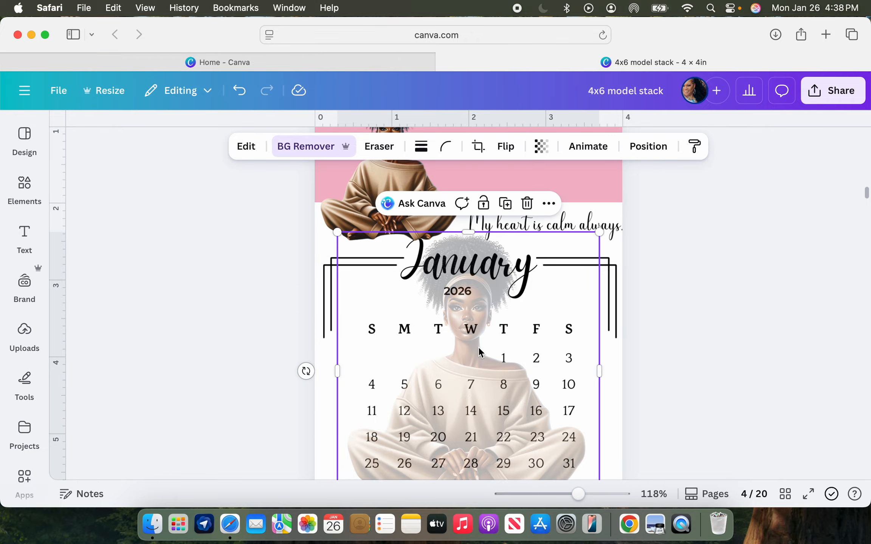
{"action": "scroll", "coordinate": [478, 347], "scroll_direction": "down", "scroll_amount": 2}
{"action": "scroll", "coordinate": [478, 349], "scroll_direction": "up", "scroll_amount": 1}
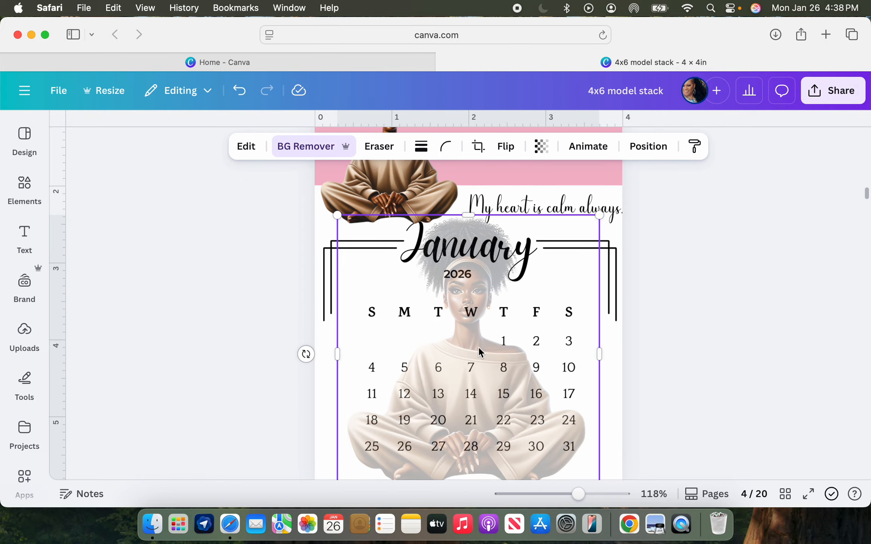
{"action": "left_click_drag", "start_coordinate": [591, 225], "coordinate": [596, 219]}
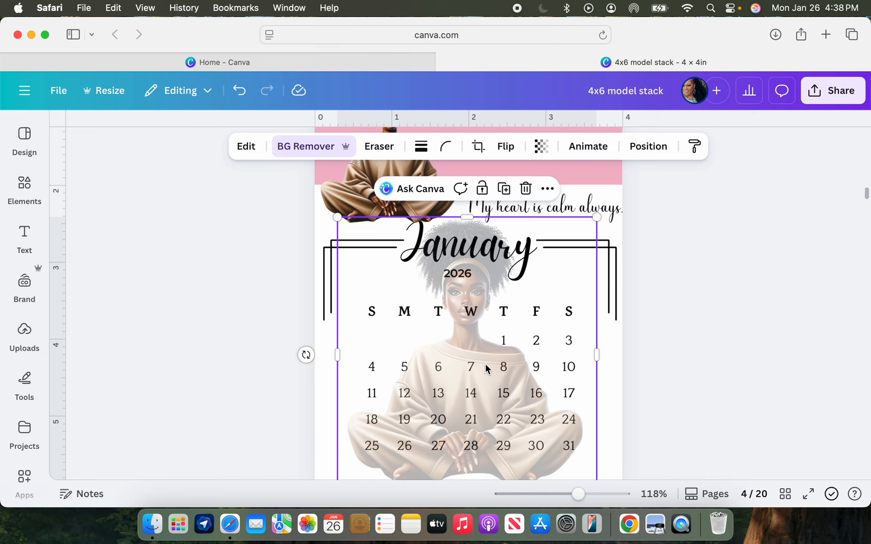
Try a transparency of 90 on the faded model image and return it to 29
{"action": "left_click", "coordinate": [542, 151]}
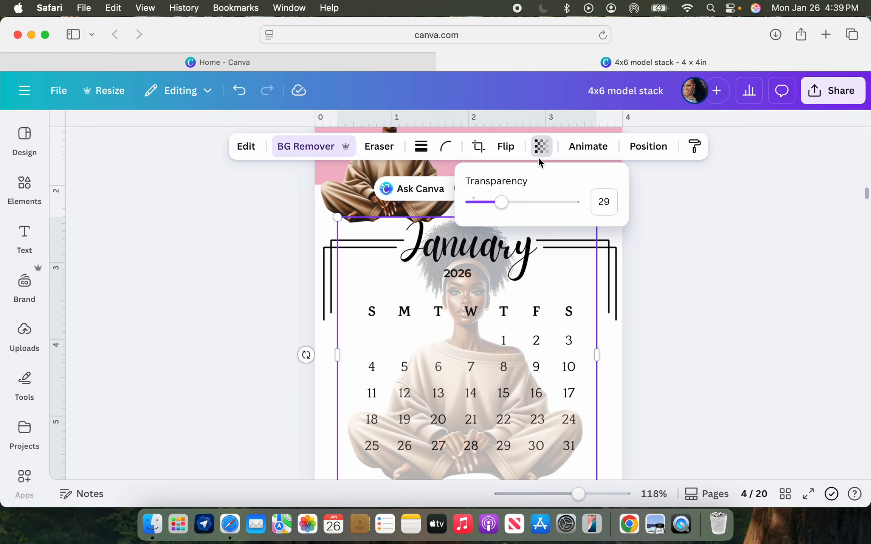
{"action": "left_click", "coordinate": [509, 203]}
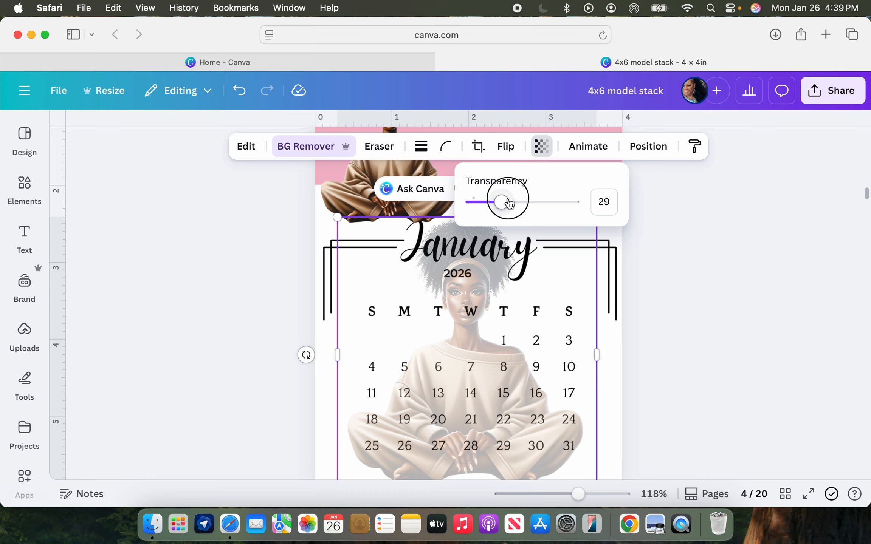
{"action": "left_click_drag", "start_coordinate": [508, 203], "coordinate": [560, 199]}
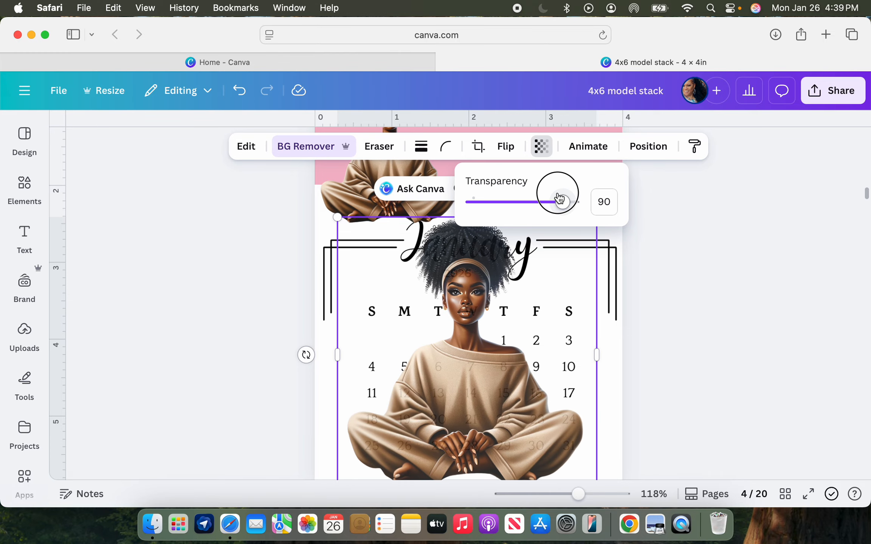
{"action": "left_click_drag", "start_coordinate": [560, 200], "coordinate": [507, 203]}
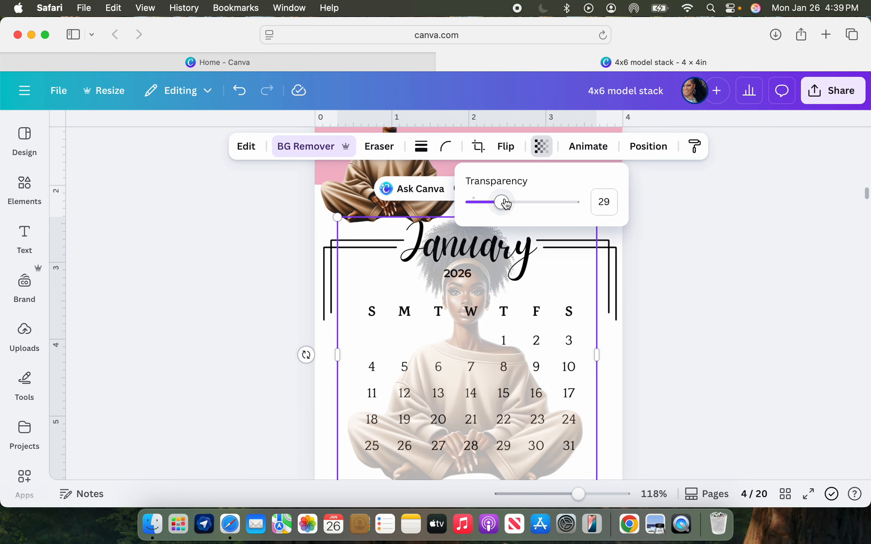
{"action": "left_click", "coordinate": [565, 288]}
Group the small model image, the January calendar and the faded model image on page 4
{"action": "scroll", "coordinate": [566, 288], "scroll_direction": "down", "scroll_amount": 5}
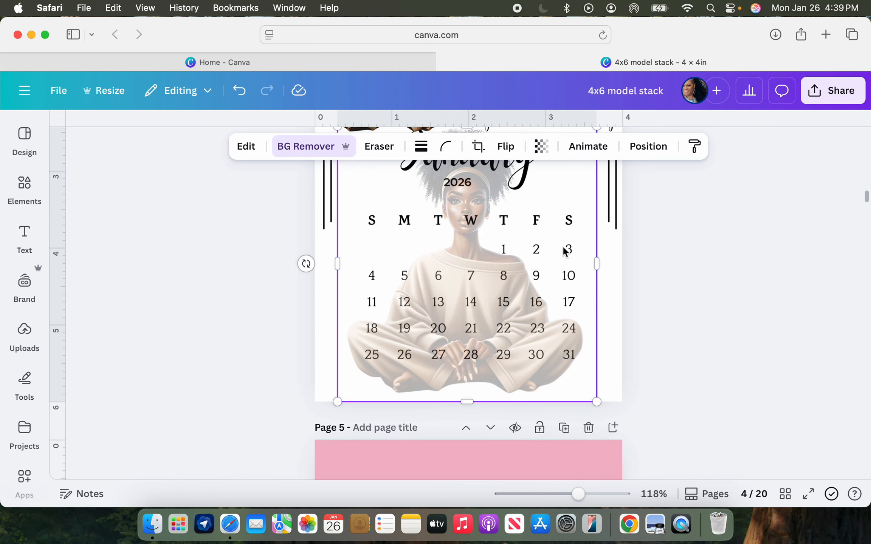
{"action": "scroll", "coordinate": [490, 252], "scroll_direction": "up", "scroll_amount": 3}
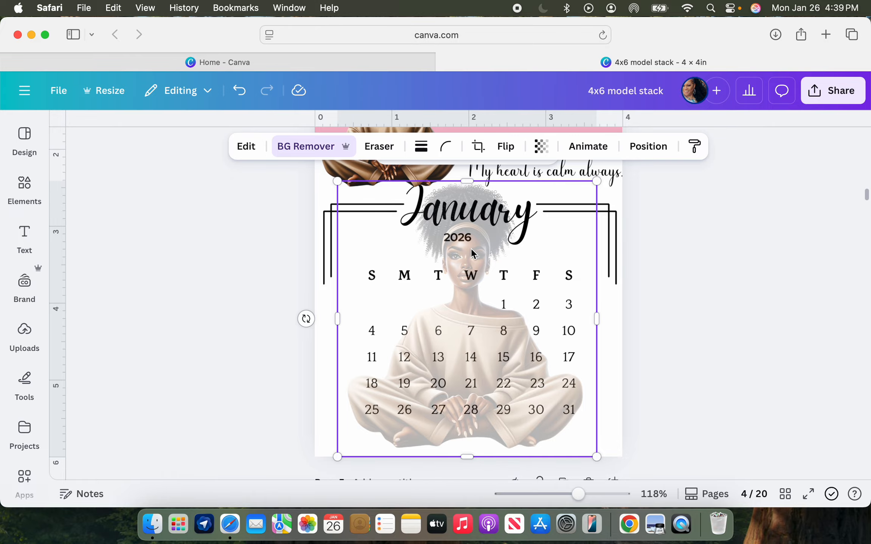
{"action": "scroll", "coordinate": [471, 251], "scroll_direction": "up", "scroll_amount": 7}
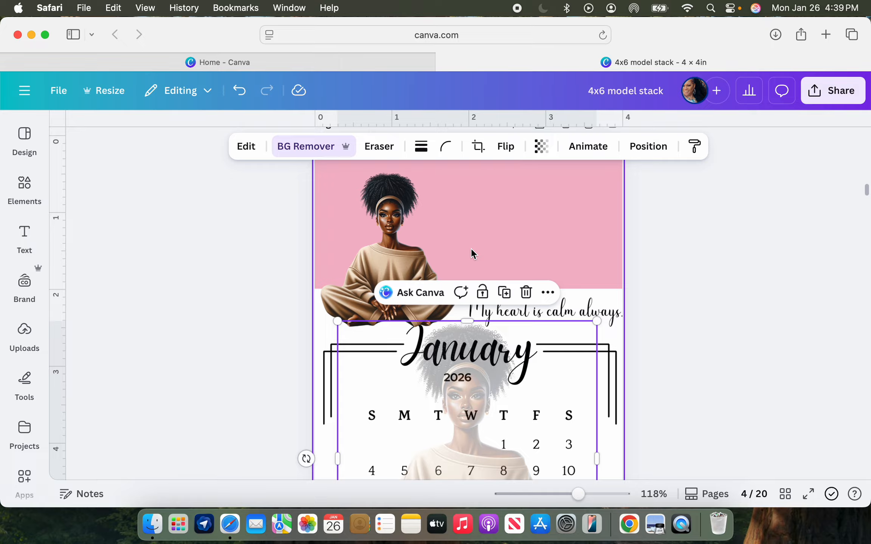
{"action": "scroll", "coordinate": [471, 248], "scroll_direction": "down", "scroll_amount": 1}
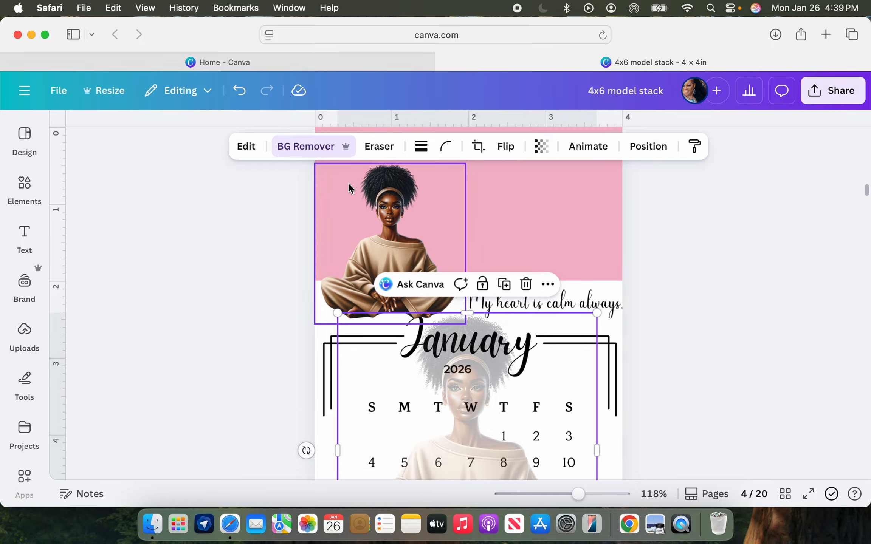
{"action": "scroll", "coordinate": [349, 184], "scroll_direction": "up", "scroll_amount": 1}
{"action": "left_click", "coordinate": [323, 181]}
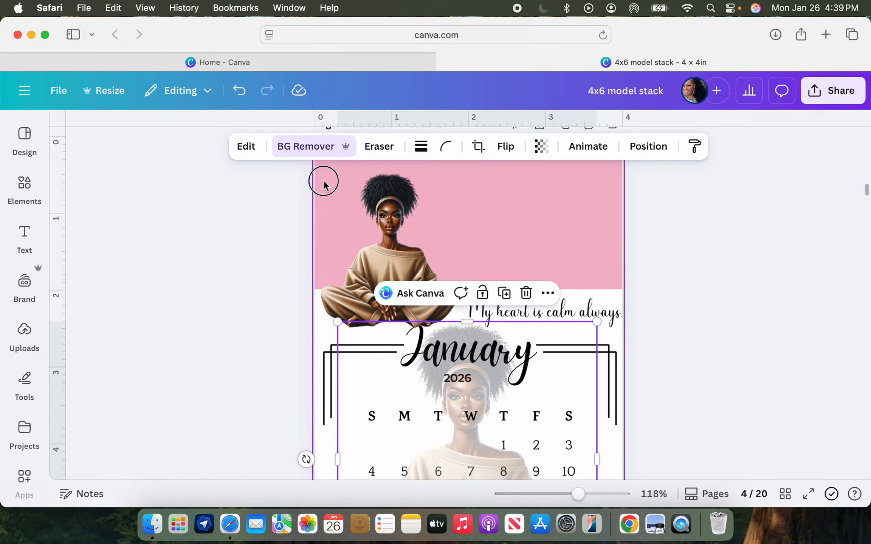
{"action": "left_click_drag", "start_coordinate": [324, 181], "coordinate": [623, 468]}
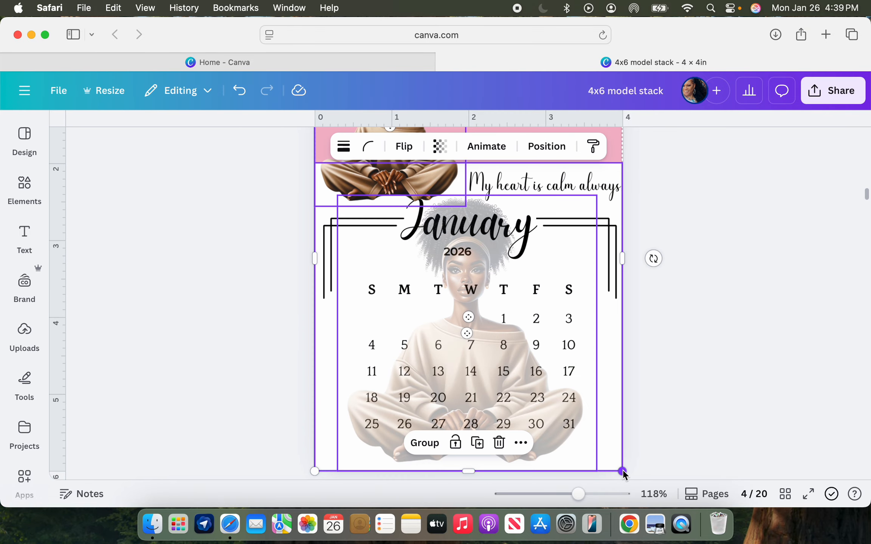
{"action": "left_click", "coordinate": [425, 443]}
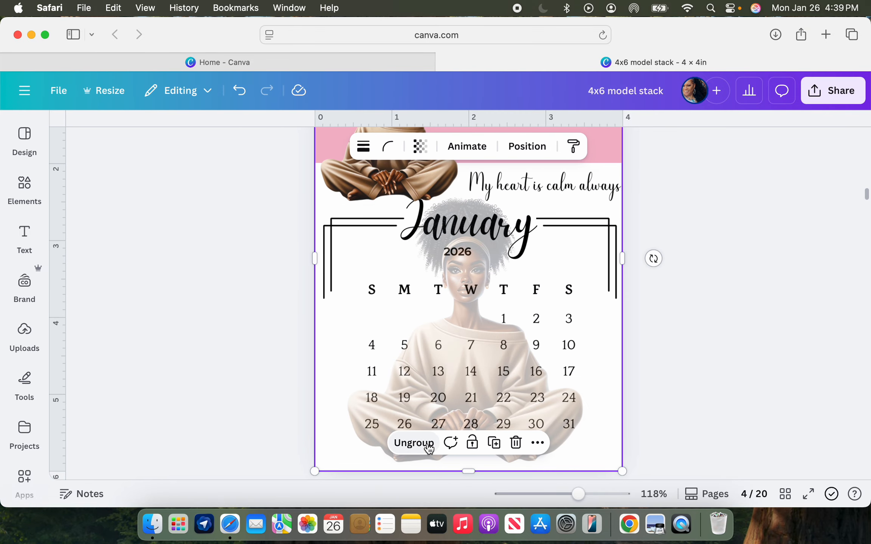
Download only page 4 as a PNG with a transparent background, and close the exported image's Preview window
{"action": "scroll", "coordinate": [429, 448], "scroll_direction": "up", "scroll_amount": 3}
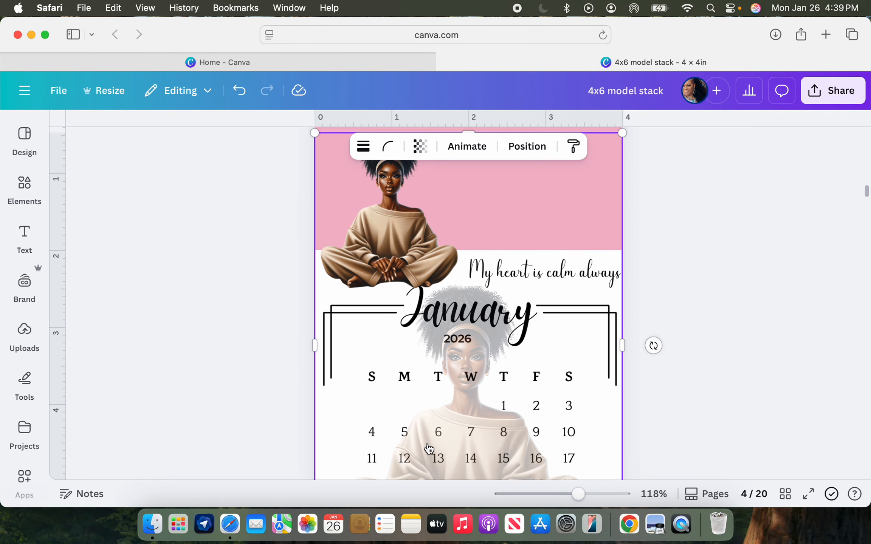
{"action": "left_click", "coordinate": [841, 103]}
{"action": "left_click", "coordinate": [625, 374]}
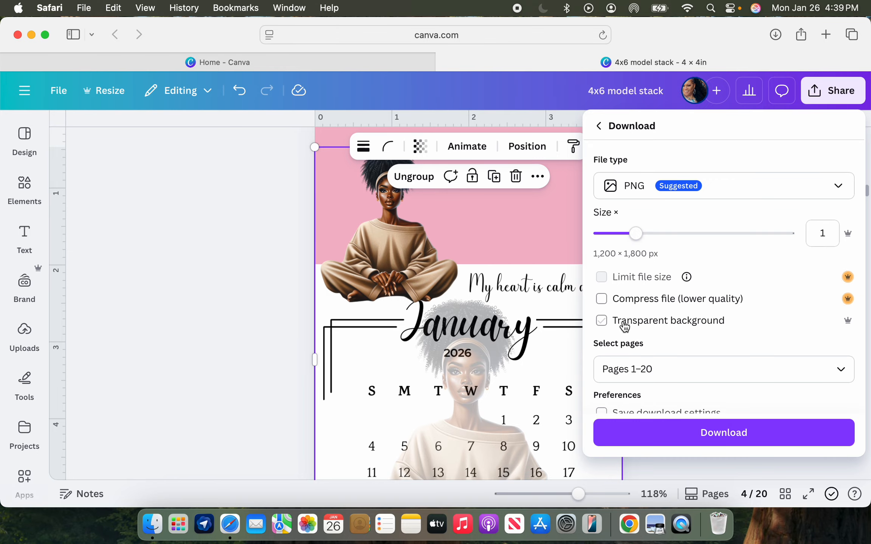
{"action": "left_click", "coordinate": [605, 322]}
{"action": "left_click", "coordinate": [843, 376]}
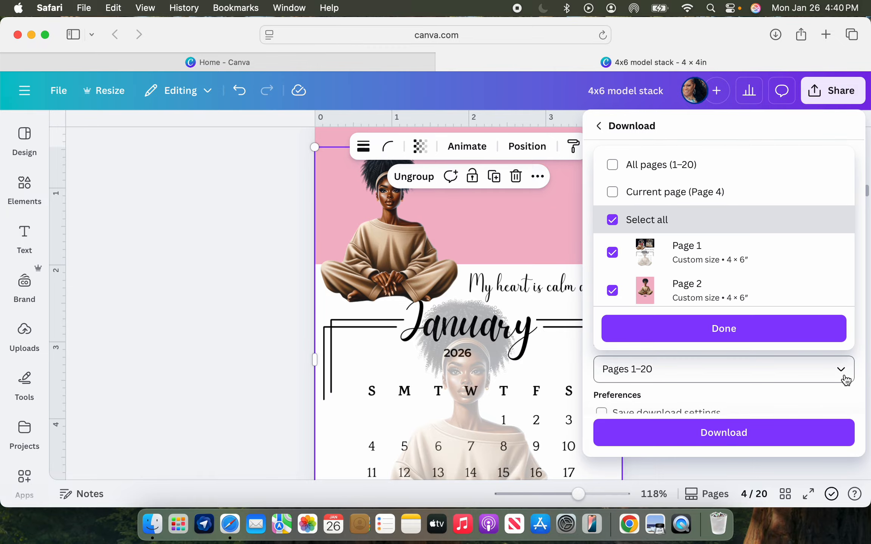
{"action": "left_click", "coordinate": [613, 188]}
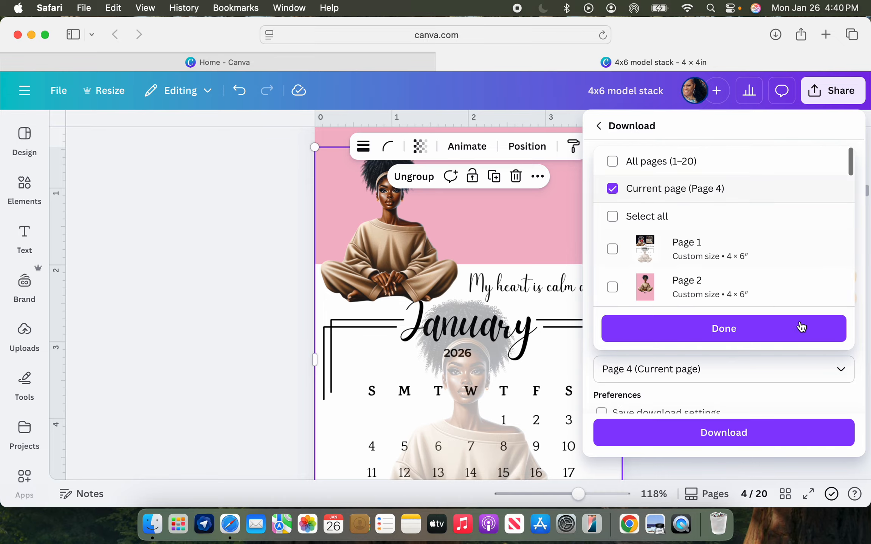
{"action": "left_click", "coordinate": [754, 340]}
{"action": "left_click", "coordinate": [720, 442]}
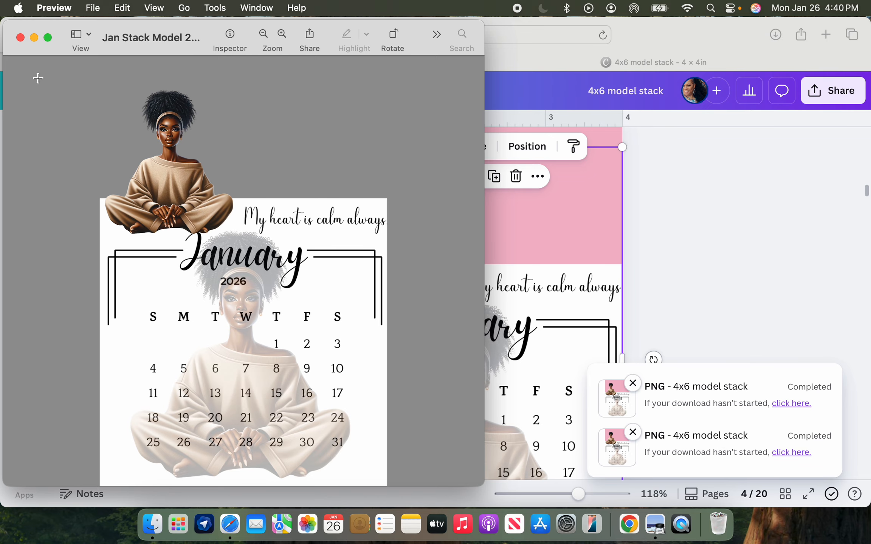
{"action": "left_click", "coordinate": [18, 38]}
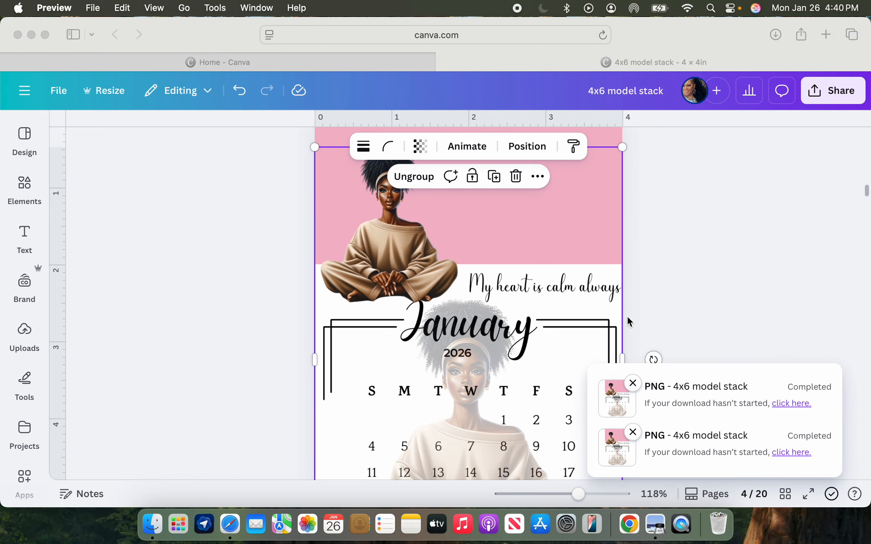
{"action": "left_click", "coordinate": [686, 263]}
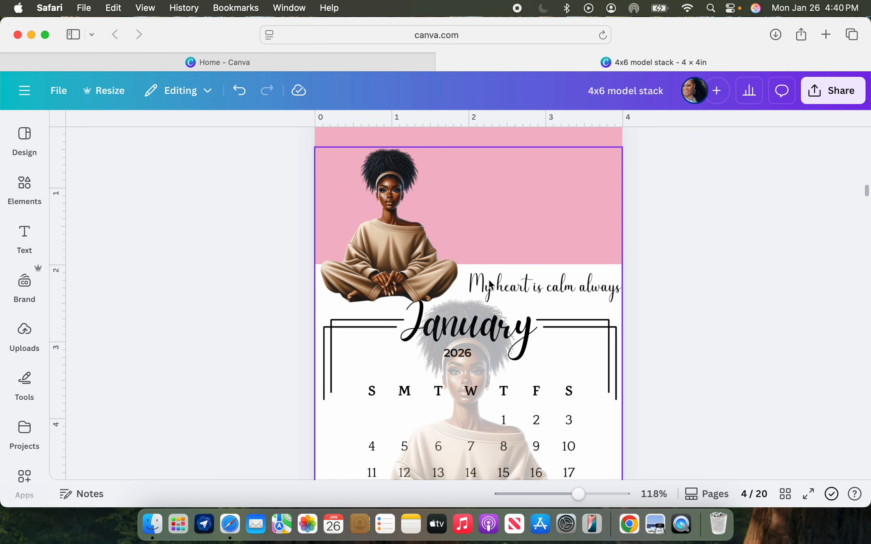
Place the uploaded composite of the model and January calendar on the blank page 5
{"action": "scroll", "coordinate": [489, 285], "scroll_direction": "down", "scroll_amount": 2}
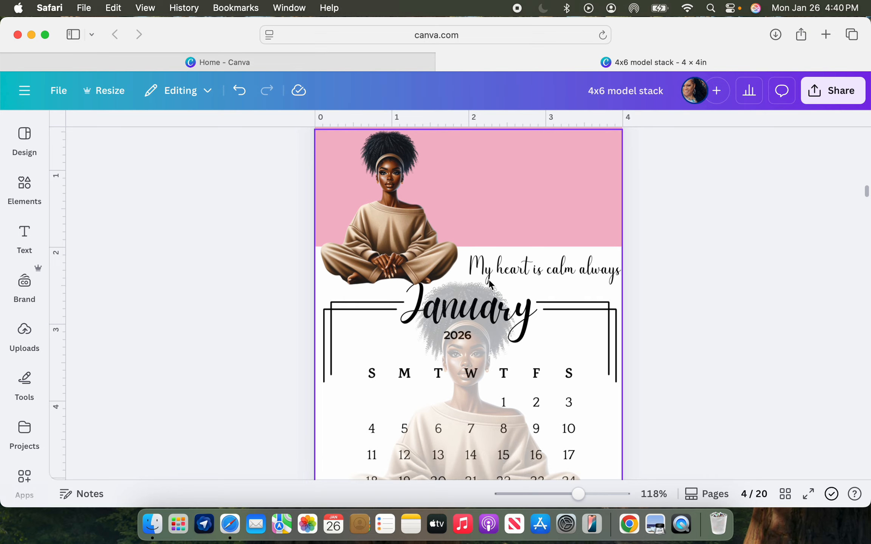
{"action": "scroll", "coordinate": [490, 285], "scroll_direction": "down", "scroll_amount": 15}
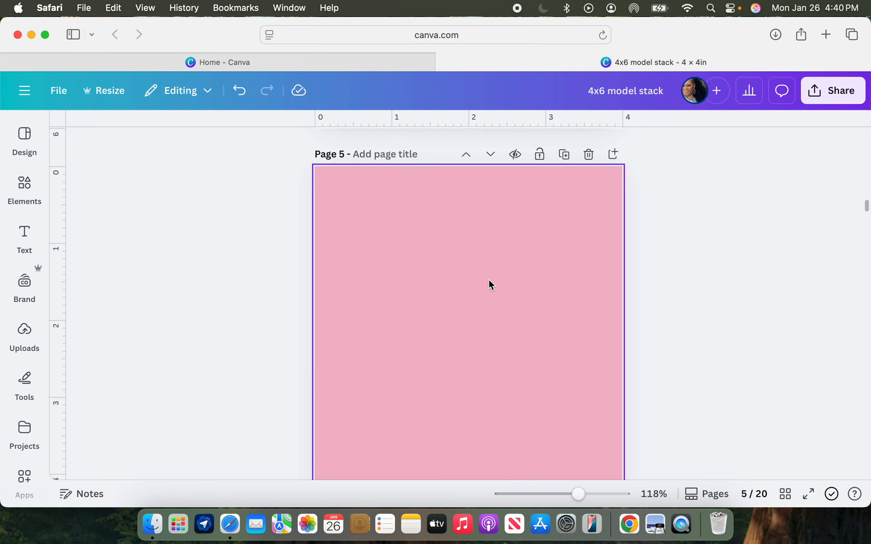
{"action": "left_click", "coordinate": [487, 281]}
{"action": "left_click", "coordinate": [23, 336]}
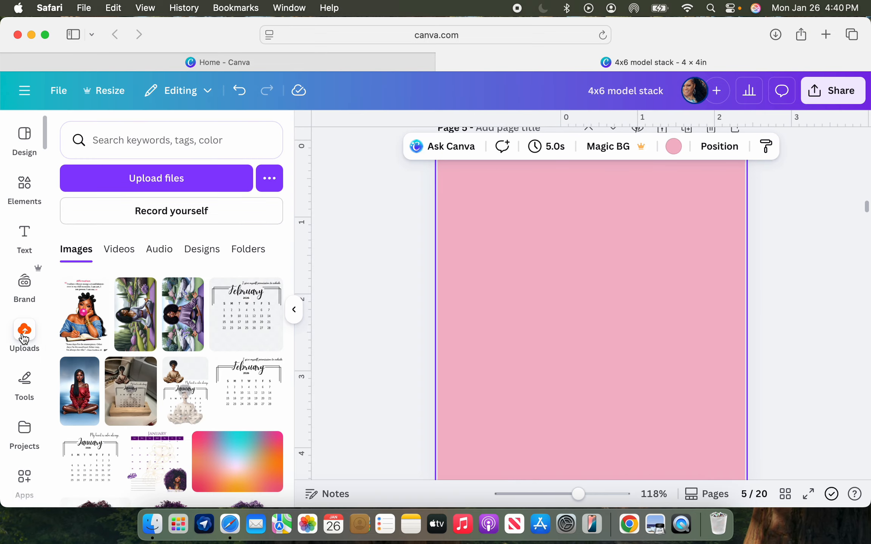
{"action": "left_click", "coordinate": [178, 408]}
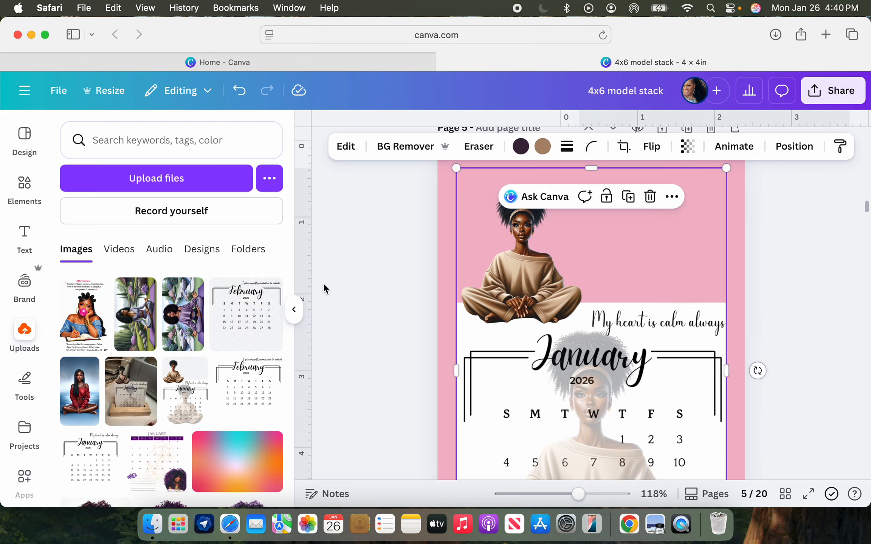
{"action": "left_click", "coordinate": [294, 308]}
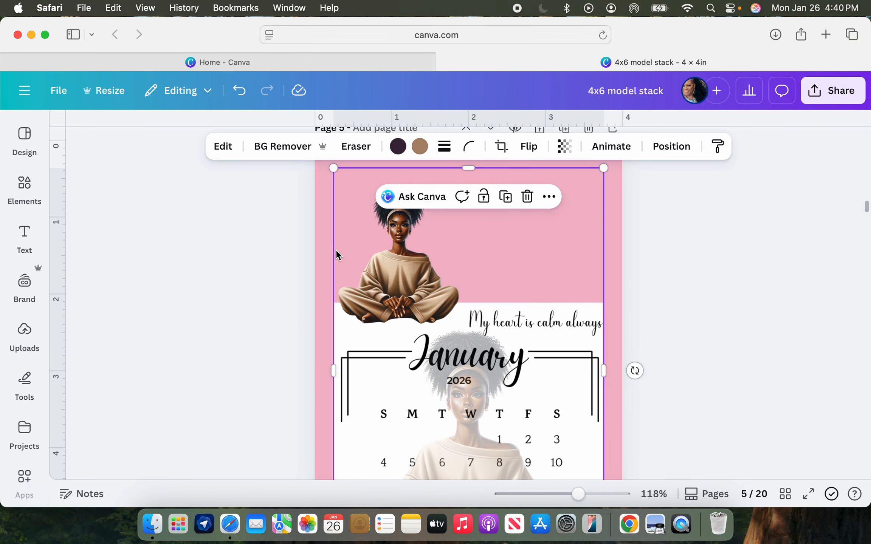
Preview page 5 full screen and align the January calendar image with the page's top edge, centred horizontally
{"action": "left_click_drag", "start_coordinate": [422, 388], "coordinate": [426, 337]}
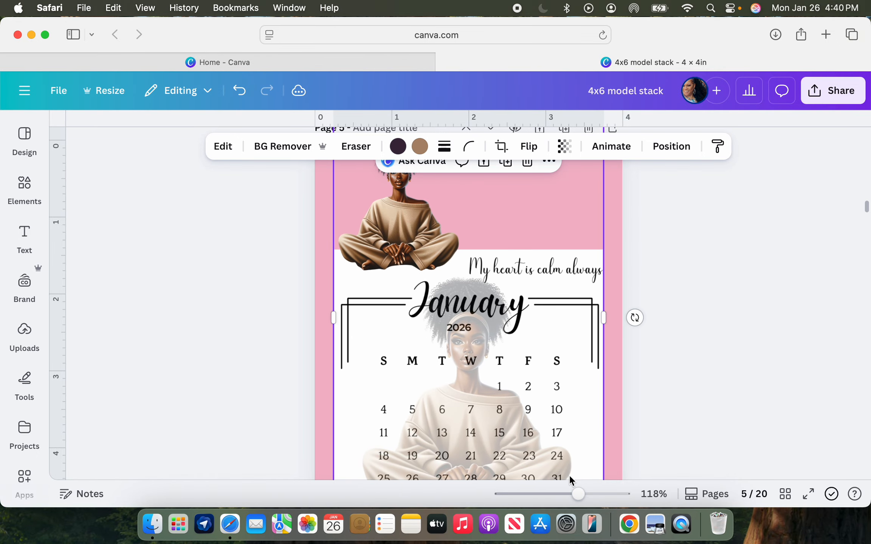
{"action": "left_click", "coordinate": [808, 494]}
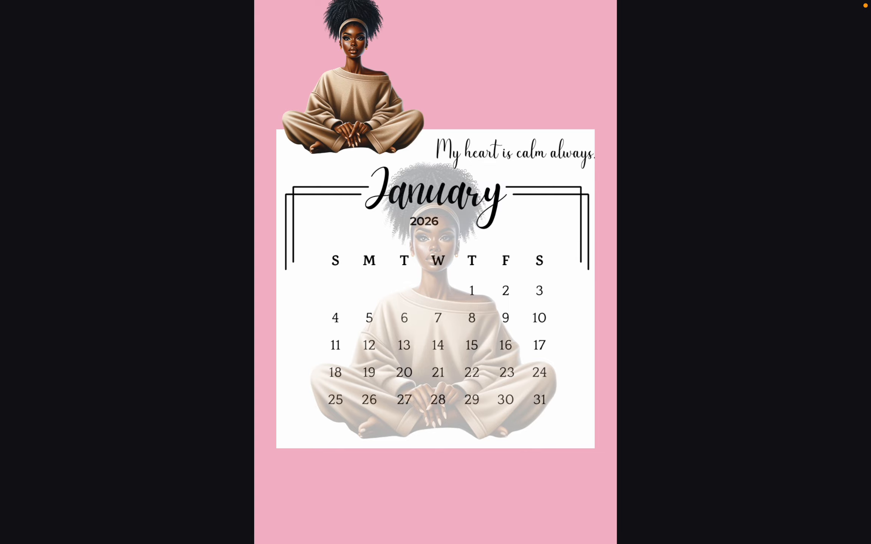
{"action": "key", "text": "Escape"}
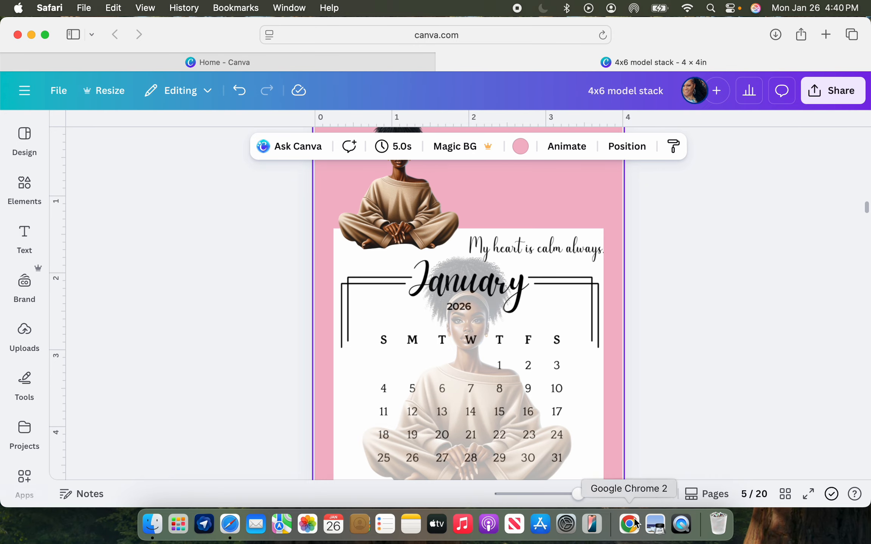
{"action": "left_click_drag", "start_coordinate": [578, 495], "coordinate": [570, 499]}
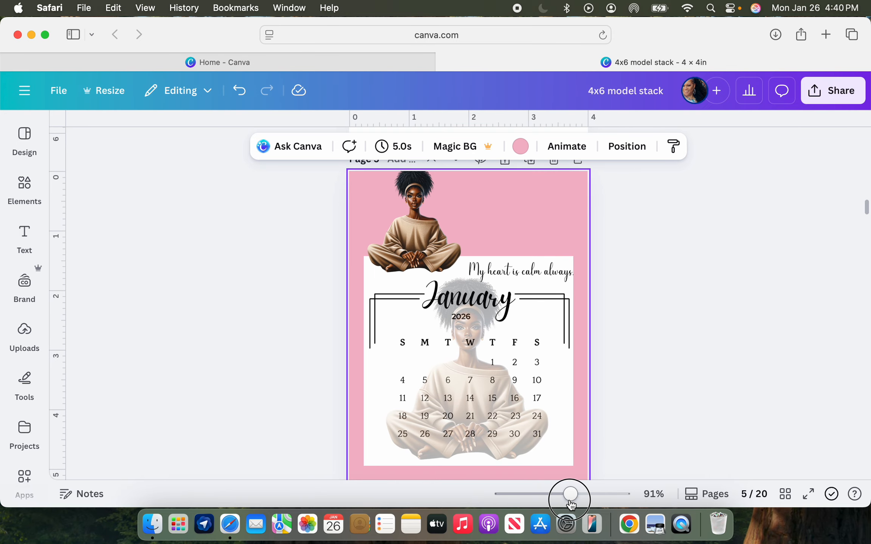
{"action": "left_click", "coordinate": [528, 346]}
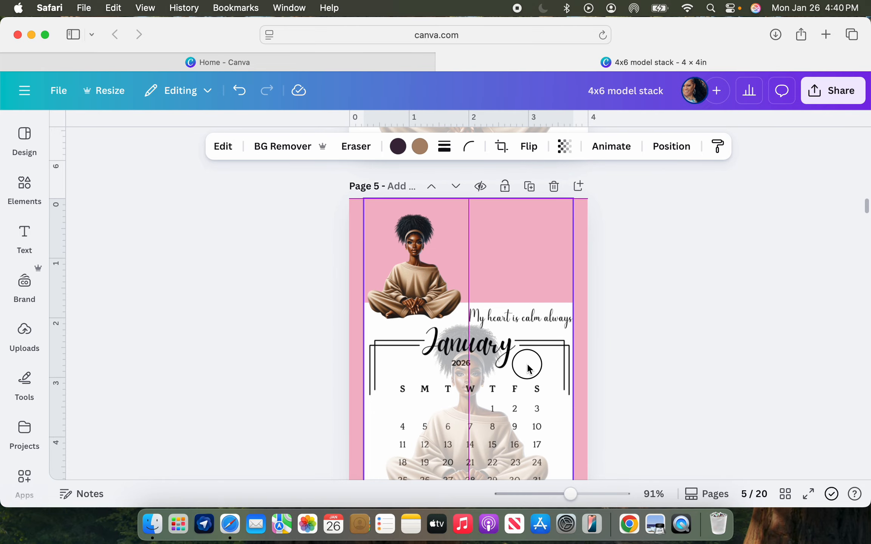
{"action": "scroll", "coordinate": [527, 356], "scroll_direction": "down", "scroll_amount": 2}
{"action": "scroll", "coordinate": [527, 365], "scroll_direction": "up", "scroll_amount": 2}
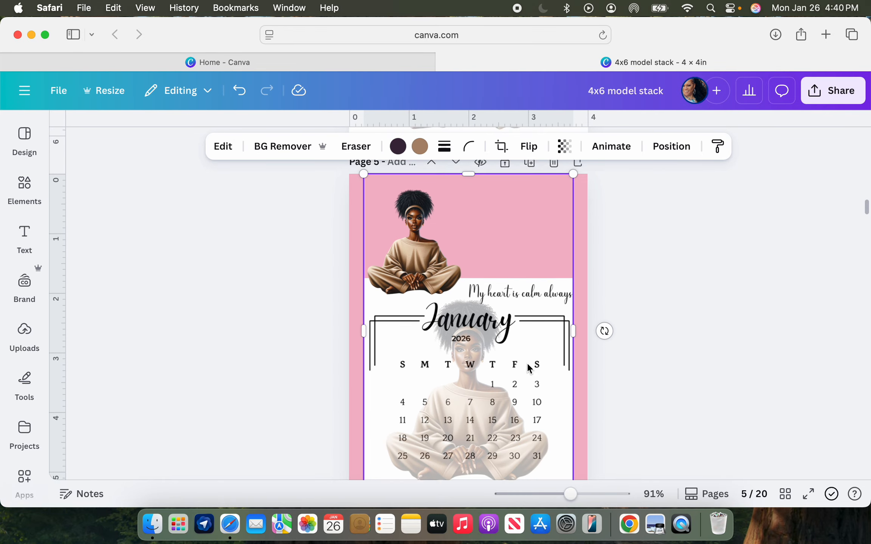
Apply the Outline shadow effect to the January calendar image on page 5
{"action": "left_click", "coordinate": [223, 148]}
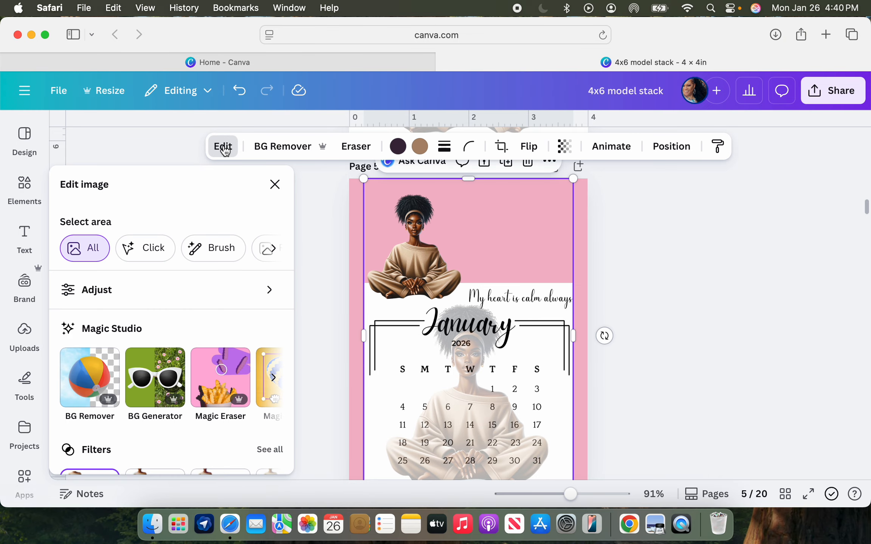
{"action": "scroll", "coordinate": [124, 325], "scroll_direction": "down", "scroll_amount": 5}
{"action": "scroll", "coordinate": [125, 325], "scroll_direction": "down", "scroll_amount": 1}
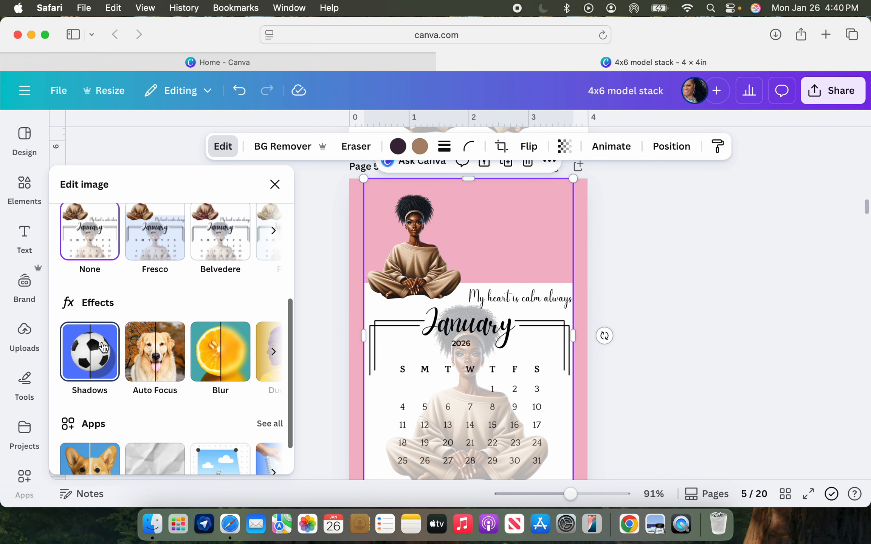
{"action": "left_click", "coordinate": [103, 347]}
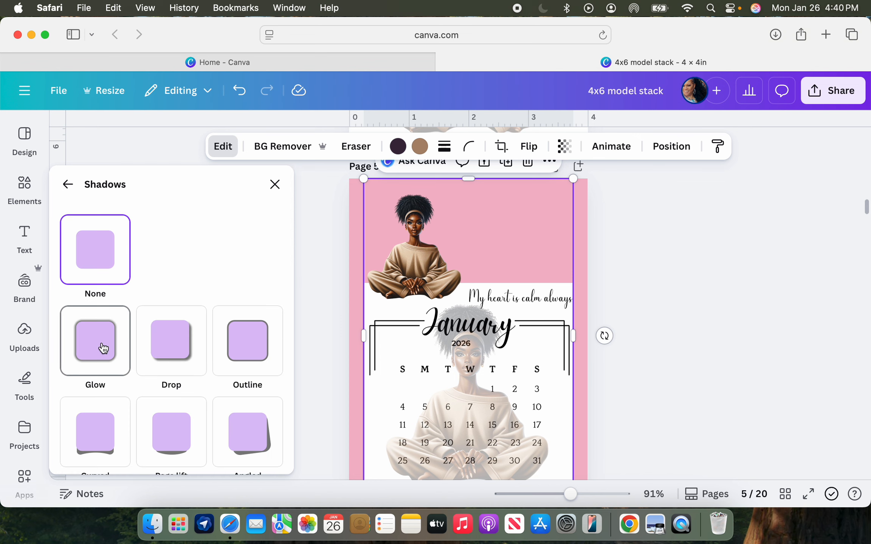
{"action": "left_click", "coordinate": [244, 353]}
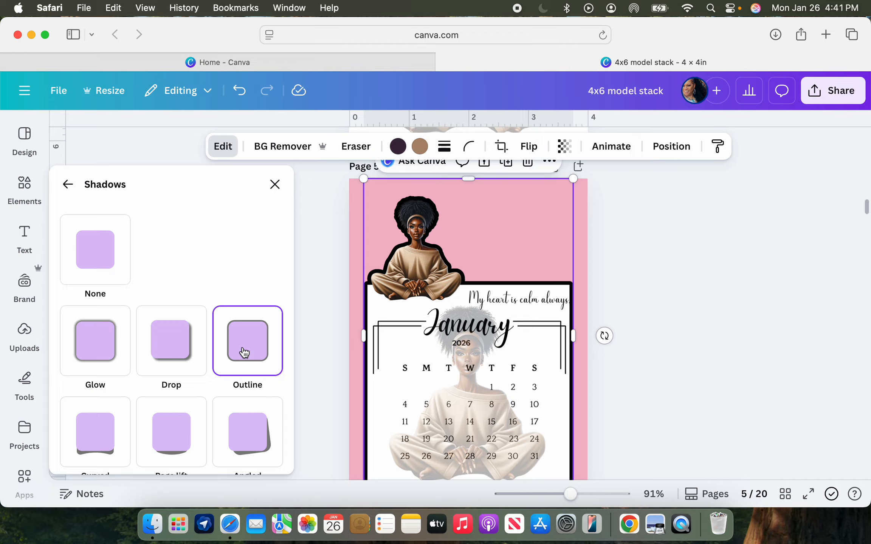
Set the outline color of the January calendar image to white, #FFFFFF
{"action": "scroll", "coordinate": [245, 353], "scroll_direction": "down", "scroll_amount": 5}
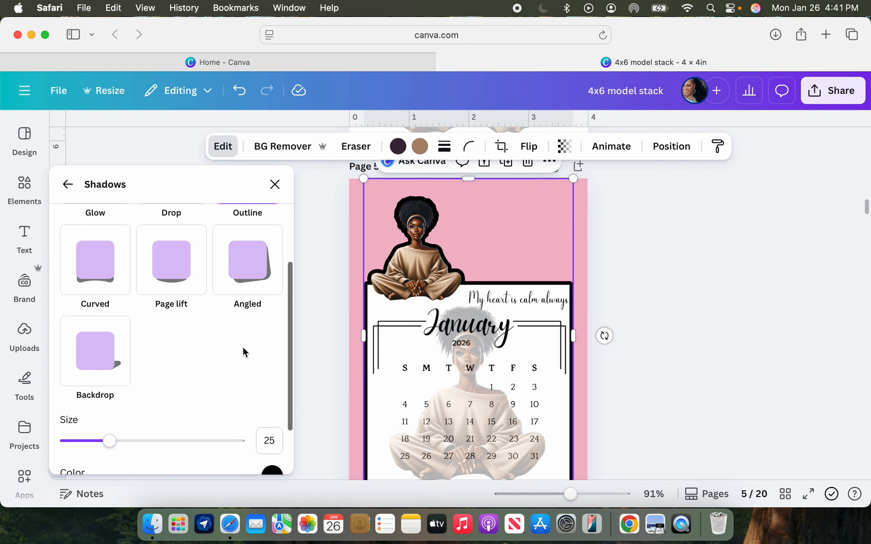
{"action": "scroll", "coordinate": [272, 395], "scroll_direction": "down", "scroll_amount": 2}
{"action": "left_click", "coordinate": [277, 406]}
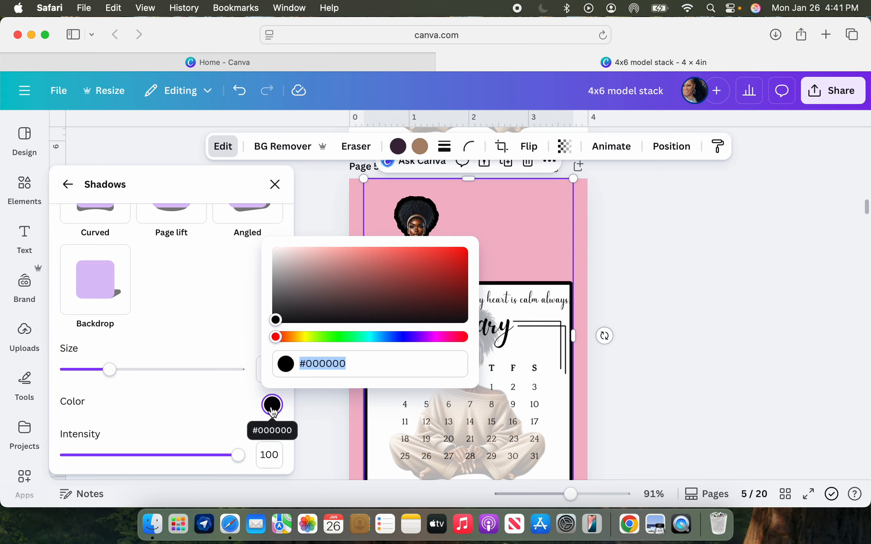
{"action": "left_click_drag", "start_coordinate": [276, 320], "coordinate": [266, 239]}
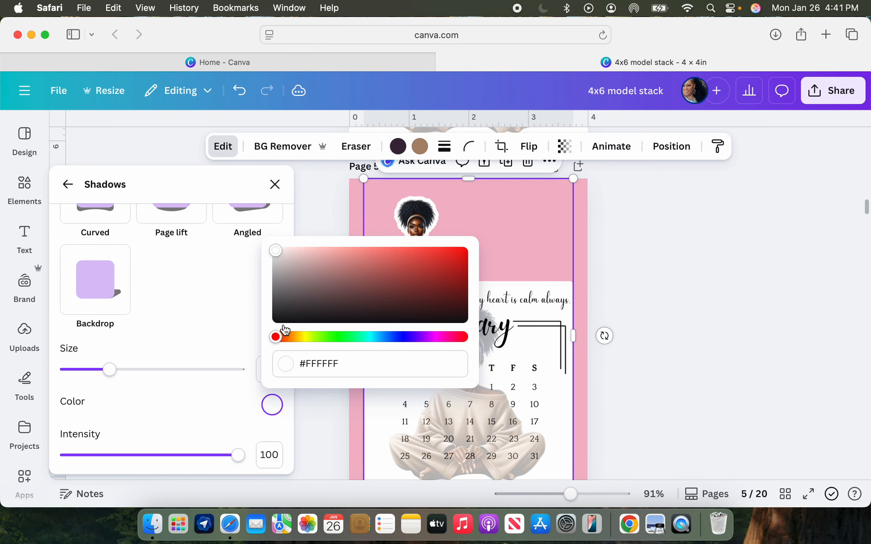
{"action": "left_click", "coordinate": [292, 363]}
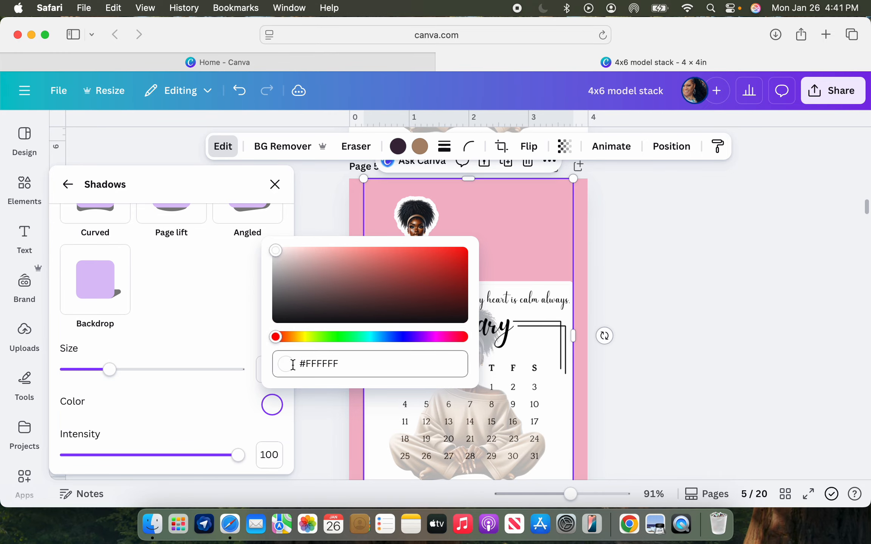
{"action": "left_click", "coordinate": [229, 389]}
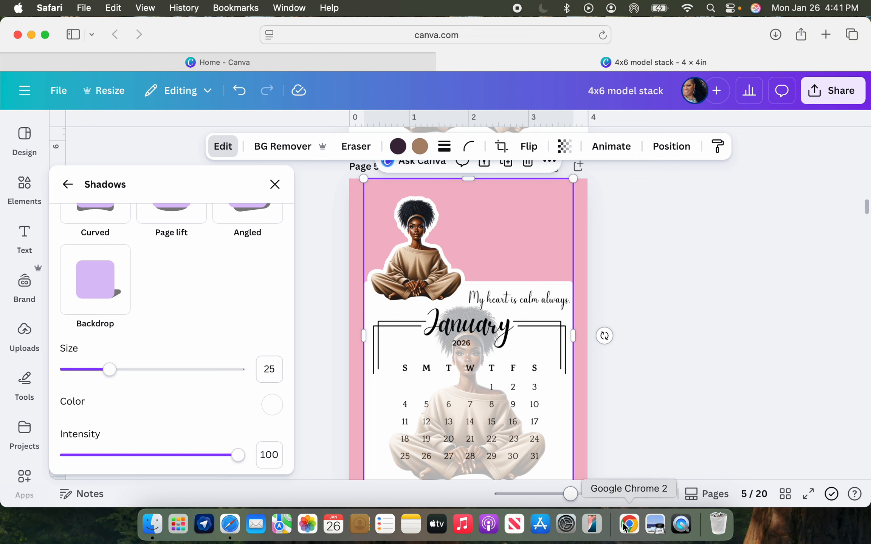
Inspect the outline around the seated model up close and set the outline size to 10
{"action": "left_click", "coordinate": [566, 495]}
{"action": "left_click_drag", "start_coordinate": [568, 499], "coordinate": [591, 494]}
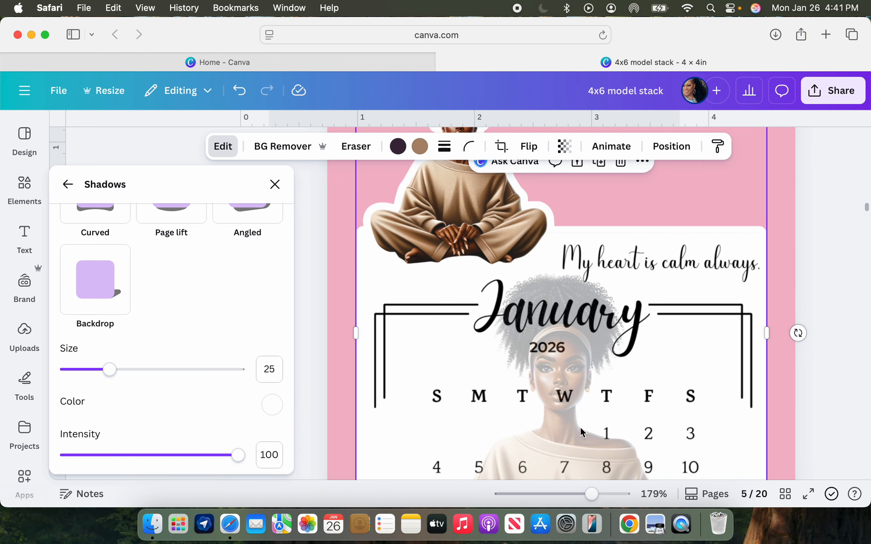
{"action": "scroll", "coordinate": [577, 431], "scroll_direction": "up", "scroll_amount": 3}
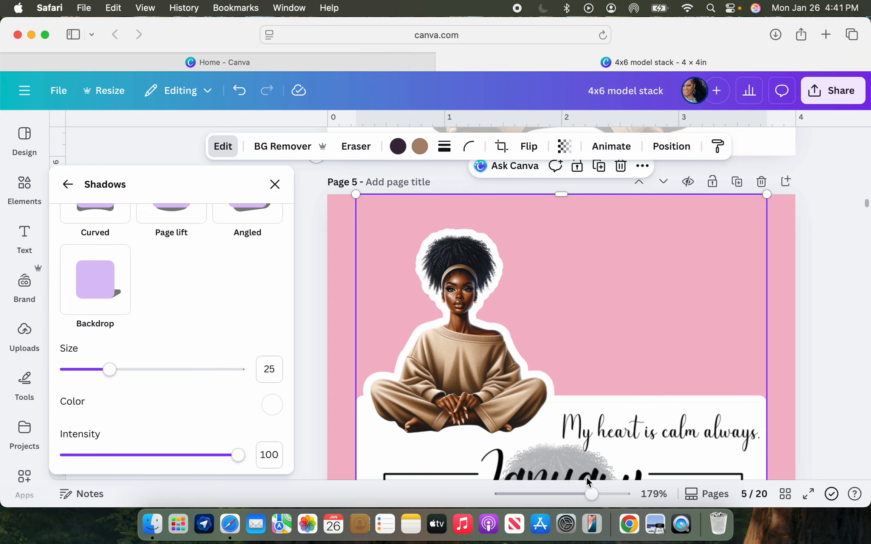
{"action": "left_click_drag", "start_coordinate": [591, 494], "coordinate": [572, 495]}
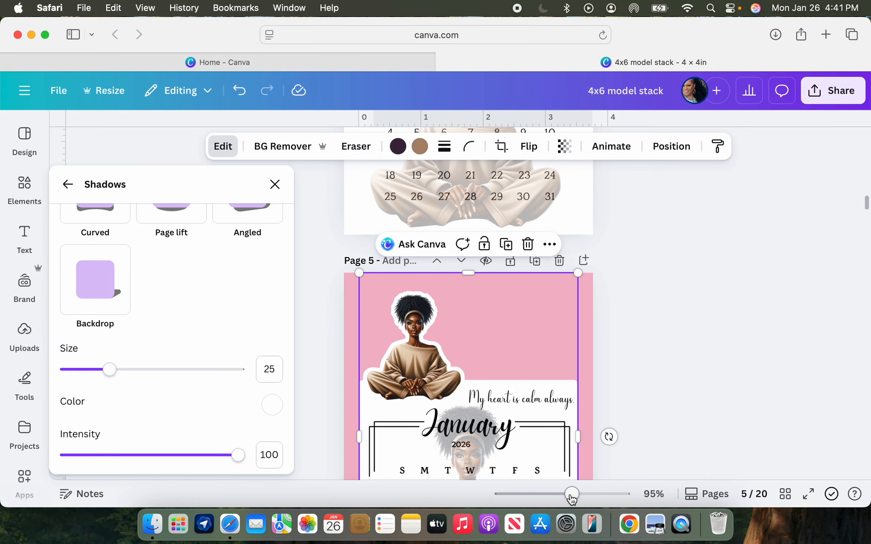
{"action": "left_click", "coordinate": [272, 370]}
{"action": "type", "text": "10"}
{"action": "key", "text": "Return"}
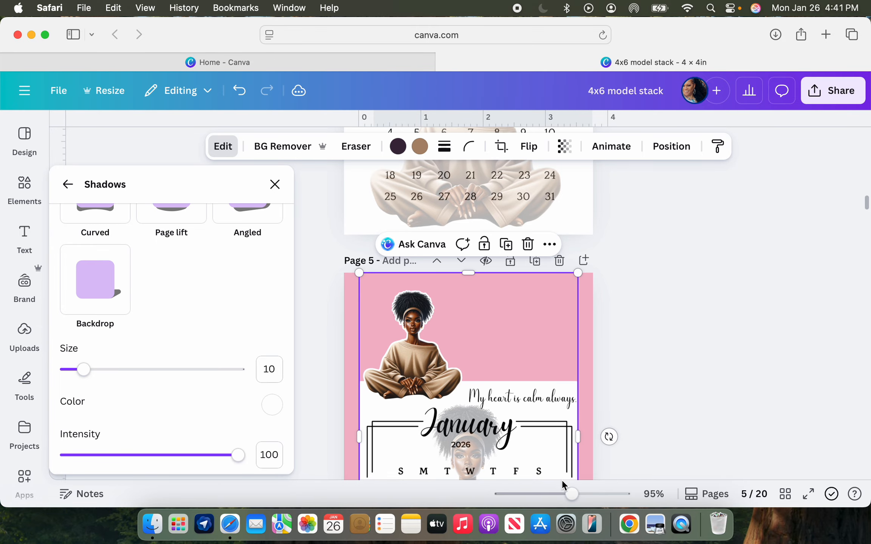
Examine the white outline around the model and calendar on page 5 up close, and close the shadow settings
{"action": "left_click_drag", "start_coordinate": [571, 494], "coordinate": [588, 494]}
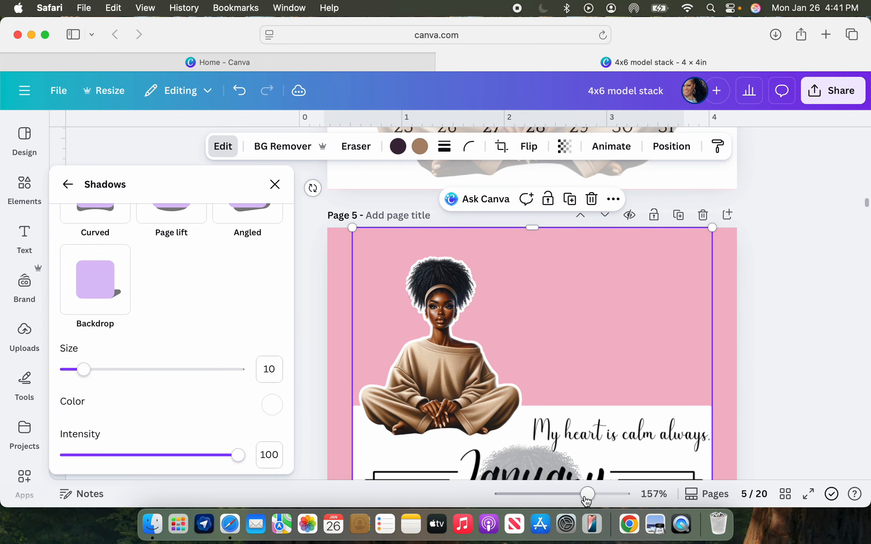
{"action": "scroll", "coordinate": [444, 352], "scroll_direction": "down", "scroll_amount": 2}
{"action": "scroll", "coordinate": [444, 352], "scroll_direction": "up", "scroll_amount": 2}
{"action": "scroll", "coordinate": [444, 353], "scroll_direction": "up", "scroll_amount": 1}
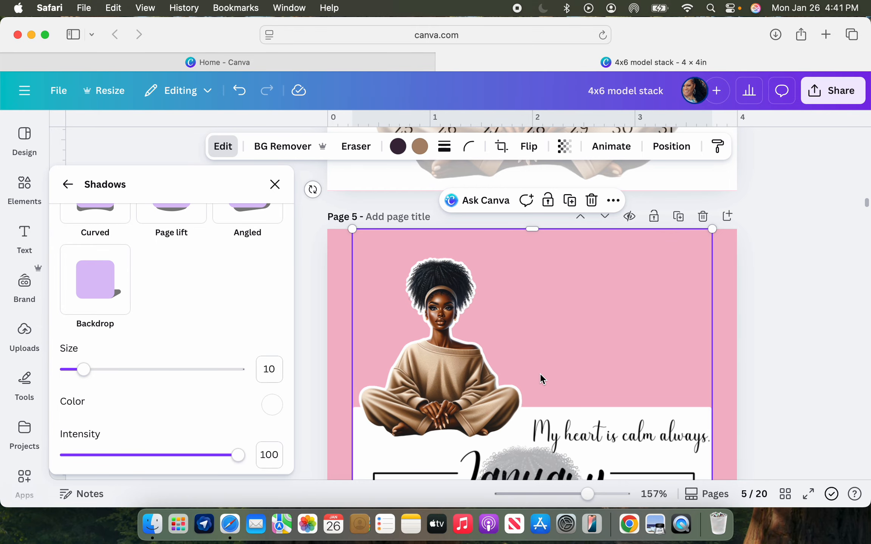
{"action": "scroll", "coordinate": [540, 373], "scroll_direction": "down", "scroll_amount": 5}
{"action": "scroll", "coordinate": [539, 373], "scroll_direction": "up", "scroll_amount": 3}
{"action": "scroll", "coordinate": [539, 373], "scroll_direction": "down", "scroll_amount": 1}
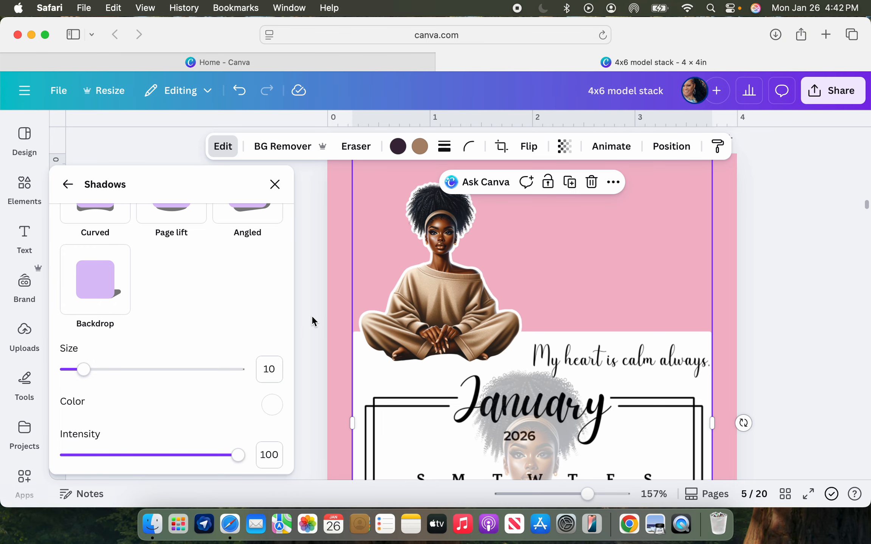
{"action": "left_click", "coordinate": [275, 185]}
{"action": "scroll", "coordinate": [417, 302], "scroll_direction": "down", "scroll_amount": 3}
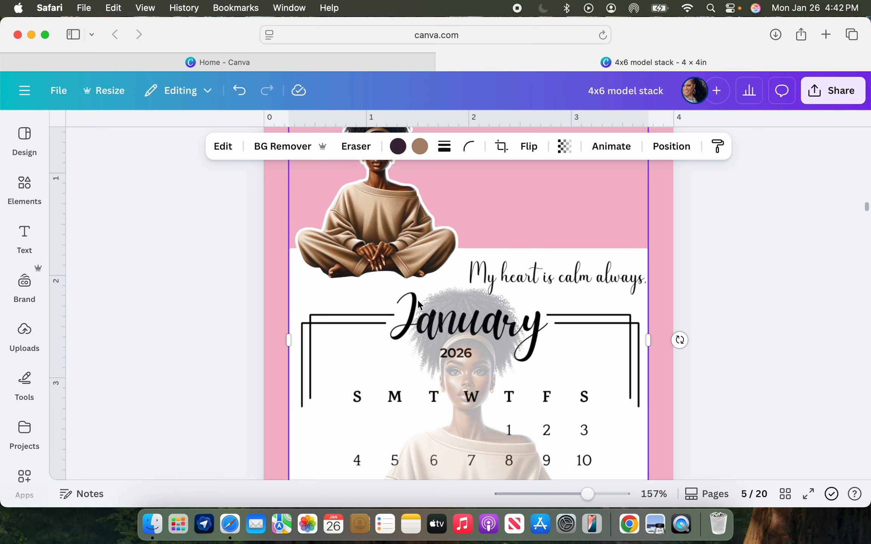
Download only the current page, page 5, as a PNG with a transparent background, and close the preview of the downloaded file
{"action": "scroll", "coordinate": [477, 272], "scroll_direction": "up", "scroll_amount": 2}
{"action": "scroll", "coordinate": [468, 277], "scroll_direction": "up", "scroll_amount": 1}
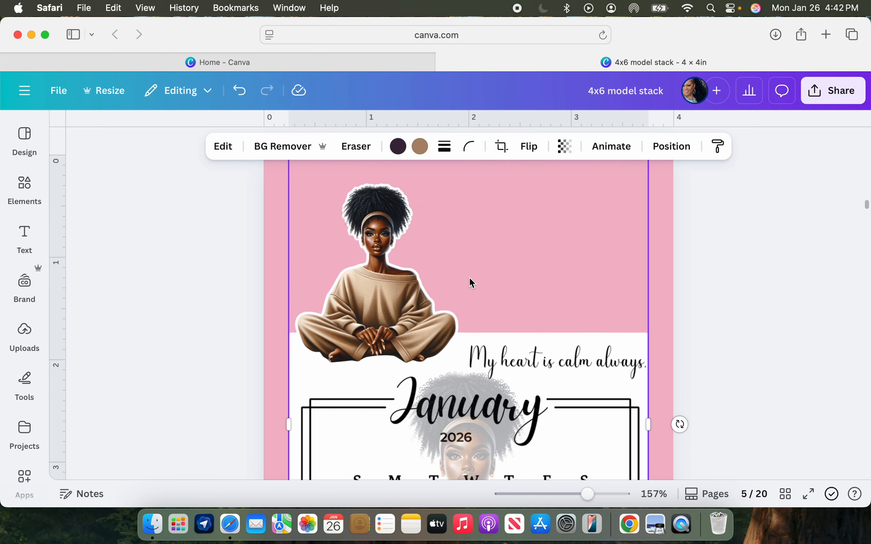
{"action": "left_click", "coordinate": [838, 94]}
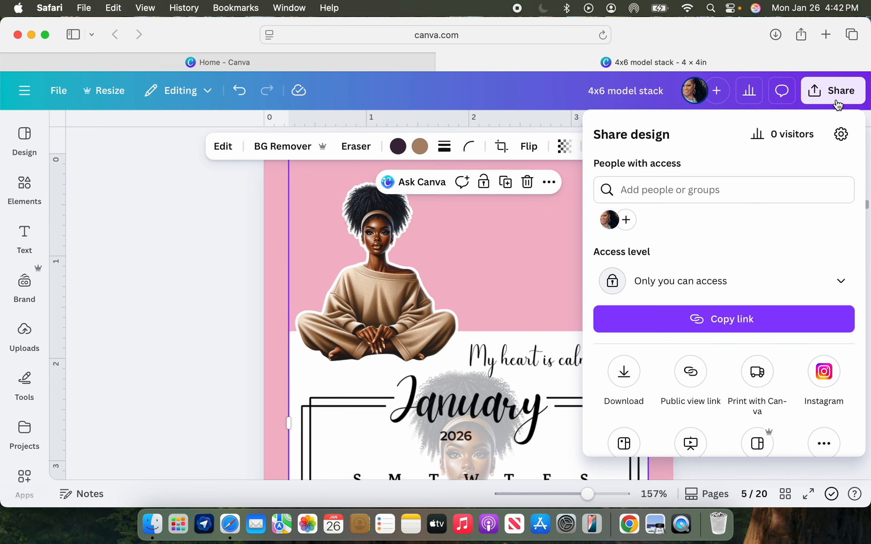
{"action": "left_click", "coordinate": [633, 378]}
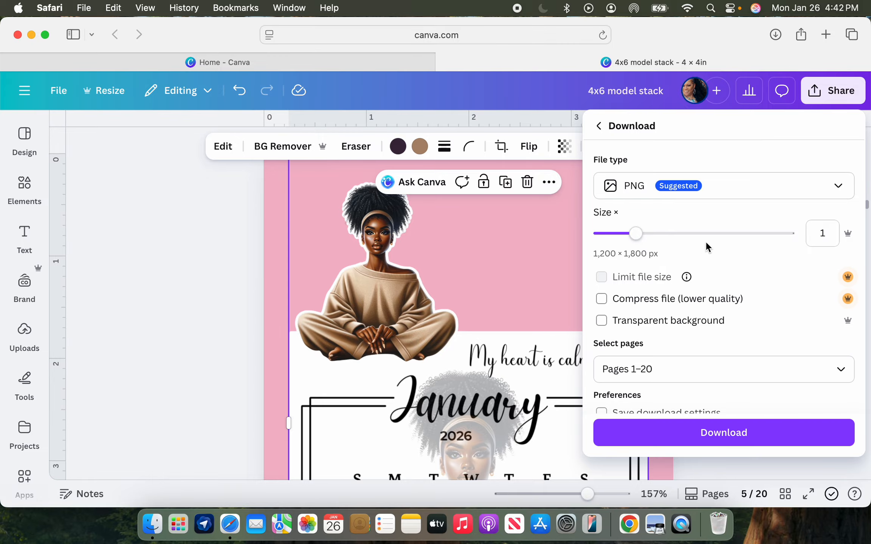
{"action": "left_click", "coordinate": [606, 322]}
{"action": "left_click", "coordinate": [836, 371]}
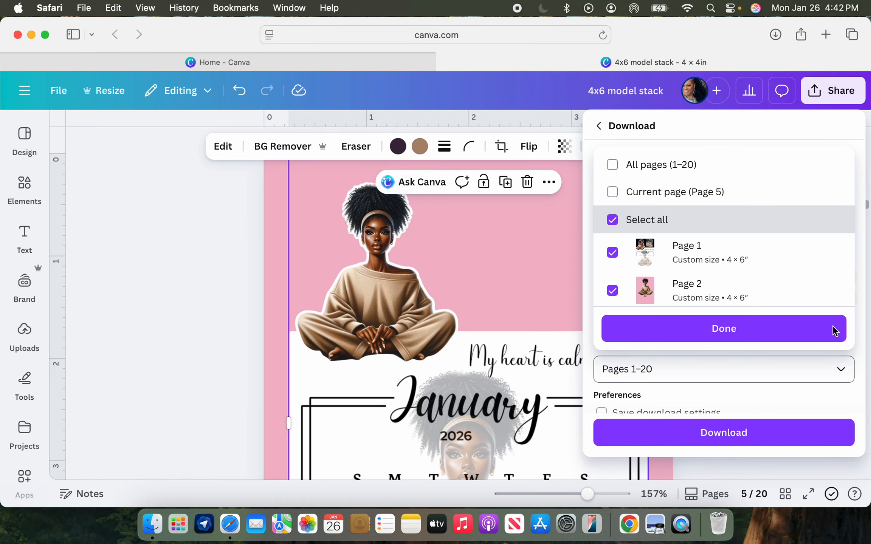
{"action": "left_click", "coordinate": [632, 189]}
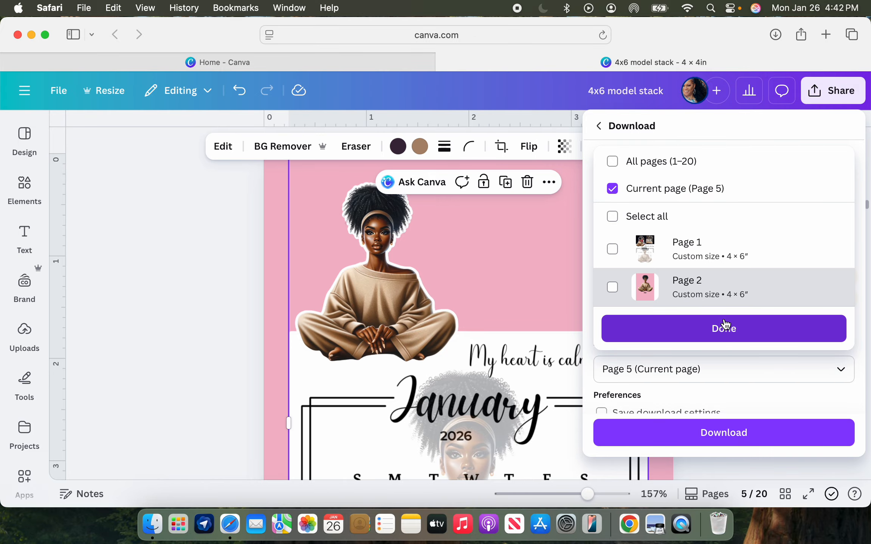
{"action": "left_click", "coordinate": [723, 335]}
{"action": "left_click", "coordinate": [741, 441]}
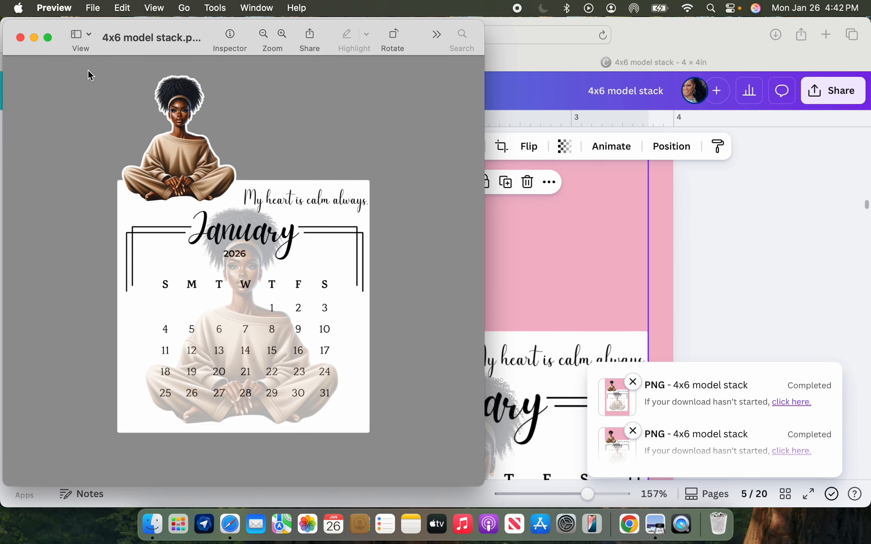
{"action": "left_click", "coordinate": [20, 37]}
{"action": "left_click", "coordinate": [686, 269]}
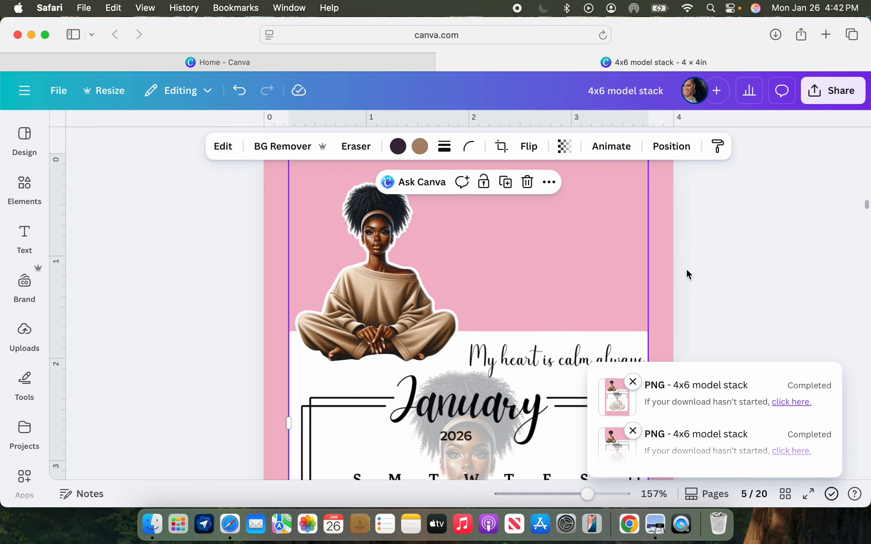
Move the outlined January calendar image on page 6 up to the page's top edge
{"action": "scroll", "coordinate": [686, 272], "scroll_direction": "down", "scroll_amount": 8}
{"action": "scroll", "coordinate": [686, 268], "scroll_direction": "down", "scroll_amount": 10}
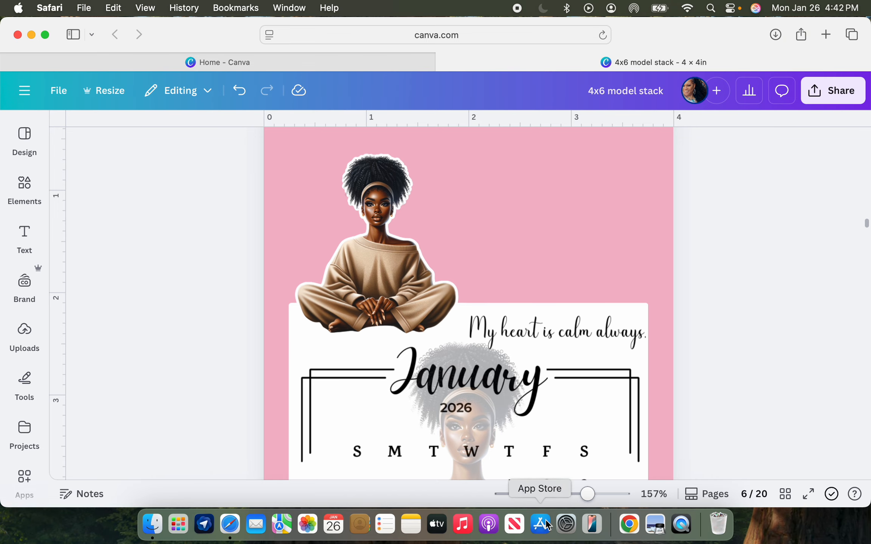
{"action": "left_click_drag", "start_coordinate": [587, 494], "coordinate": [569, 495]}
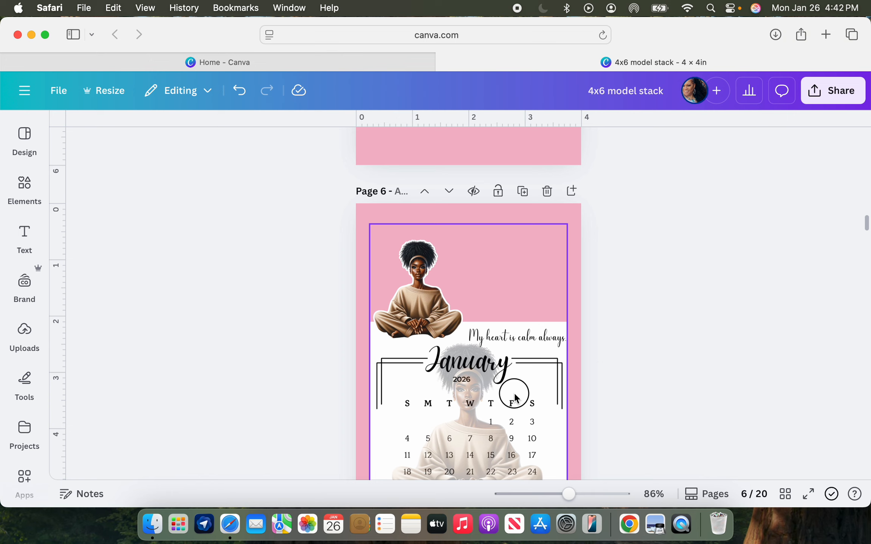
{"action": "mouse_move", "coordinate": [513, 392]}
{"action": "left_mouse_down"}
{"action": "mouse_move", "coordinate": [511, 331]}
{"action": "mouse_move", "coordinate": [515, 374]}
{"action": "left_mouse_up"}
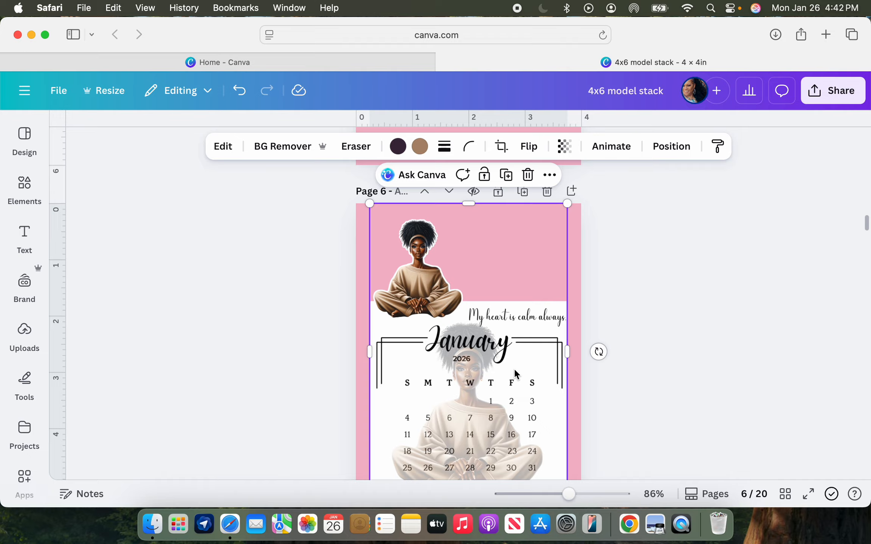
View the January calendar on page 6 and the stacked models on page 7 in full-screen presentation, and exit it
{"action": "scroll", "coordinate": [515, 375], "scroll_direction": "down", "scroll_amount": 10}
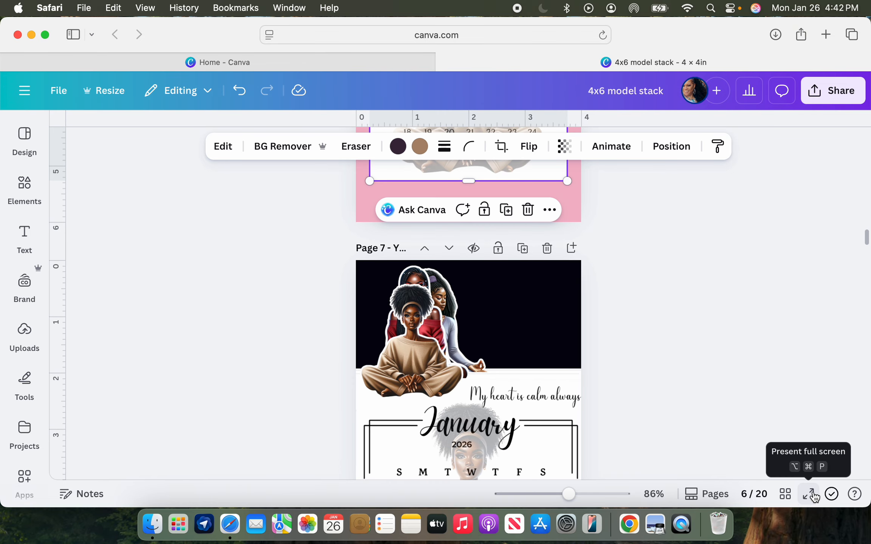
{"action": "left_click", "coordinate": [809, 494]}
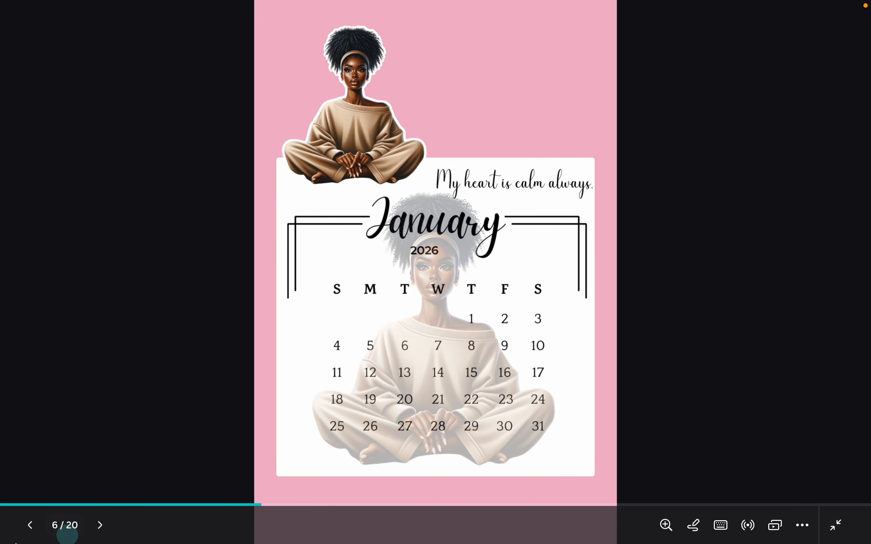
{"action": "left_click", "coordinate": [100, 528]}
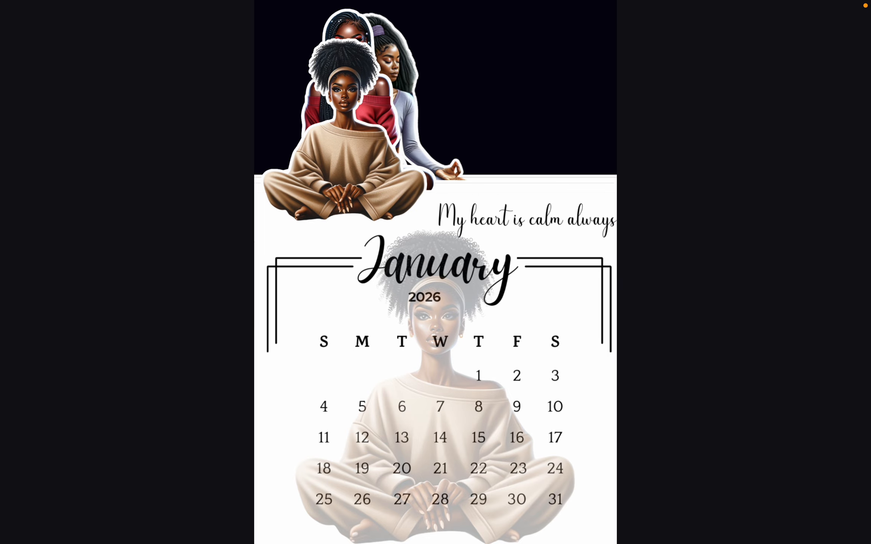
{"action": "key", "text": "Escape"}
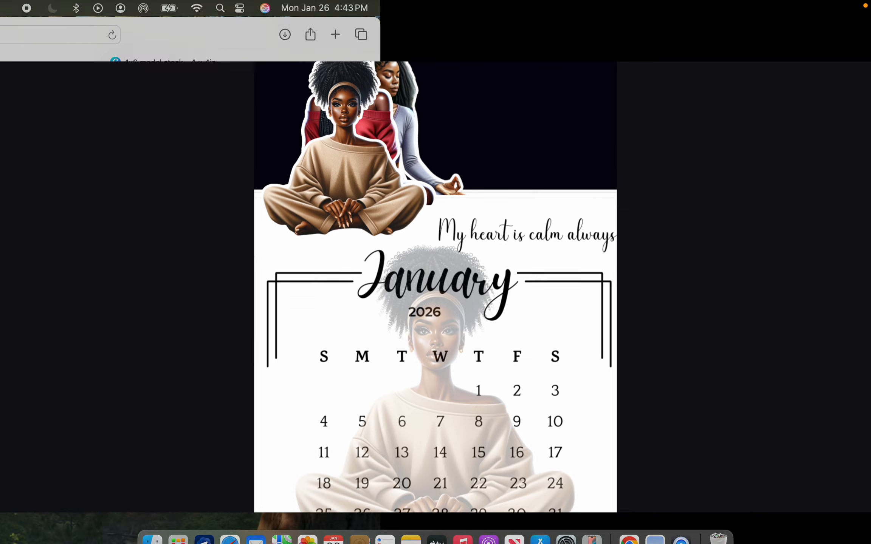
Move the January image on page 7 aside to the right and shift the February image stacked beneath it
{"action": "scroll", "coordinate": [448, 273], "scroll_direction": "up", "scroll_amount": 1}
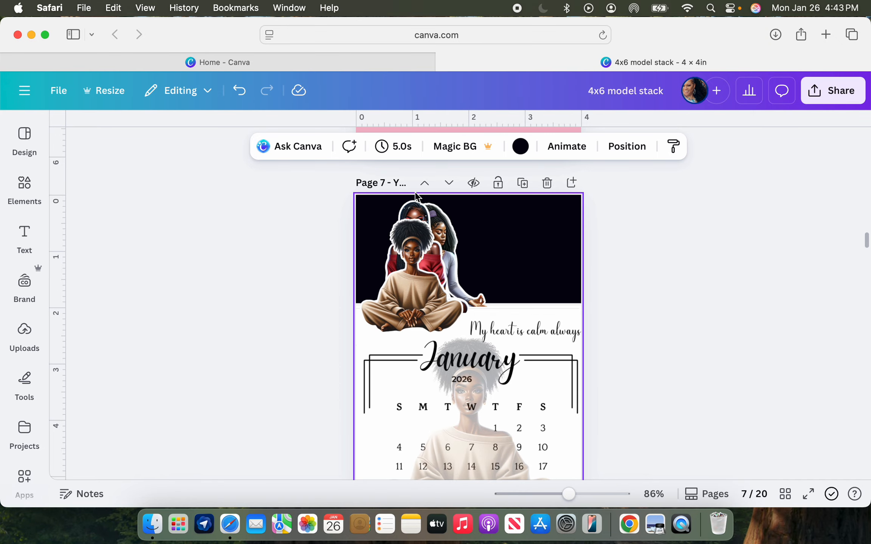
{"action": "left_click_drag", "start_coordinate": [416, 269], "coordinate": [530, 265]}
{"action": "left_click", "coordinate": [423, 279]}
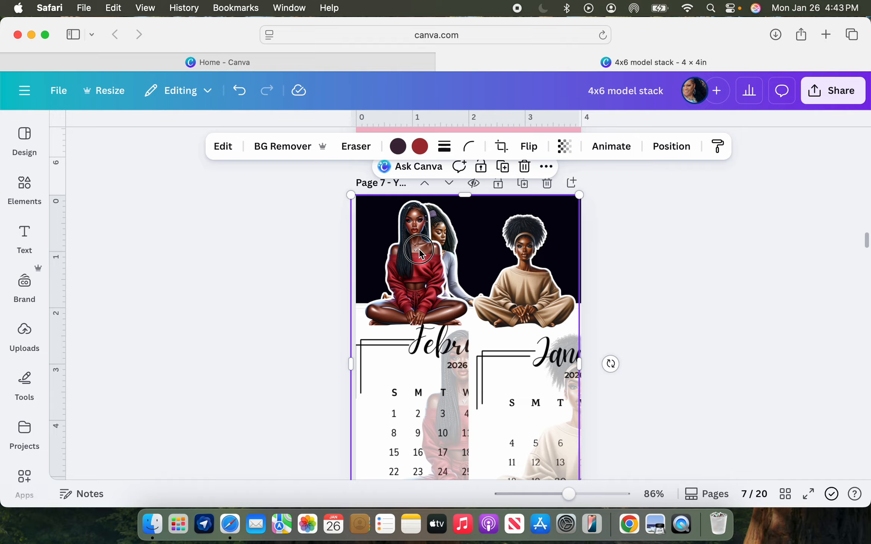
{"action": "mouse_move", "coordinate": [419, 248]}
{"action": "left_mouse_down"}
{"action": "mouse_move", "coordinate": [516, 250]}
{"action": "mouse_move", "coordinate": [422, 262]}
{"action": "left_mouse_up"}
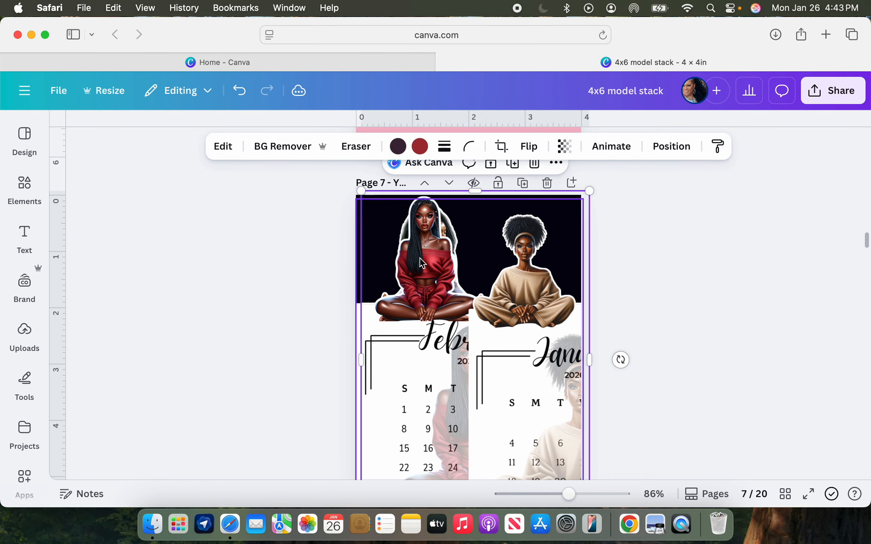
Undo the moves of the stacked January and February images on page 7
{"action": "left_click", "coordinate": [239, 90]}
{"action": "left_click", "coordinate": [239, 91]}
{"action": "left_click", "coordinate": [239, 91]}
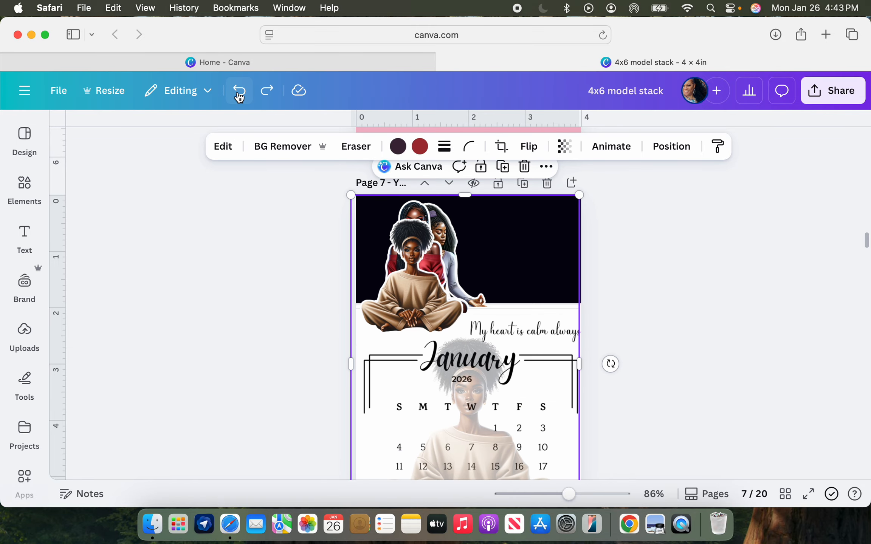
Add a new blank page directly after the plain January 2026 calendar on page 8
{"action": "scroll", "coordinate": [405, 321], "scroll_direction": "up", "scroll_amount": 1}
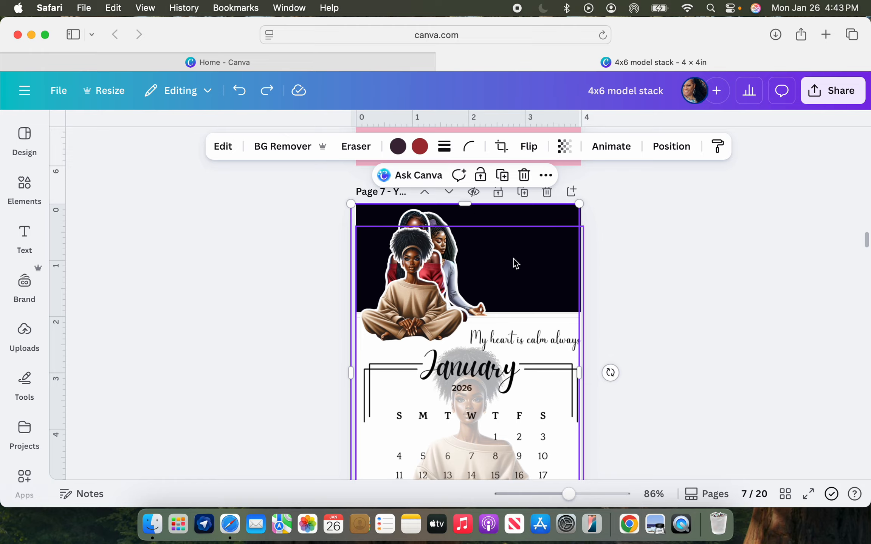
{"action": "scroll", "coordinate": [513, 259], "scroll_direction": "down", "scroll_amount": 5}
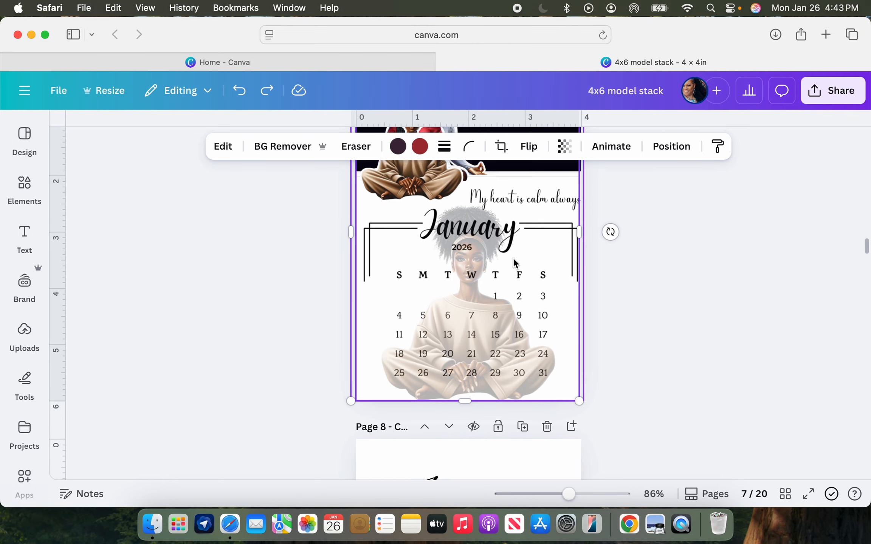
{"action": "scroll", "coordinate": [513, 260], "scroll_direction": "up", "scroll_amount": 3}
{"action": "scroll", "coordinate": [514, 260], "scroll_direction": "up", "scroll_amount": 1}
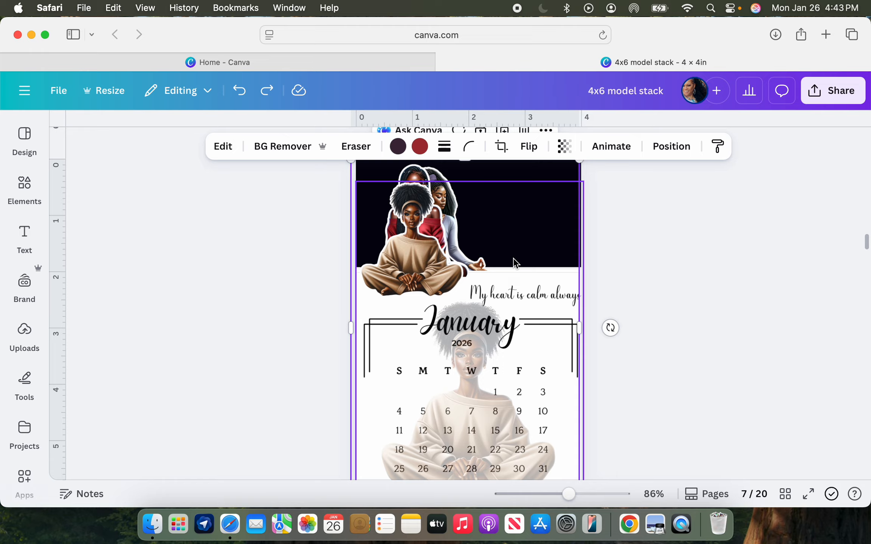
{"action": "scroll", "coordinate": [513, 262], "scroll_direction": "down", "scroll_amount": 10}
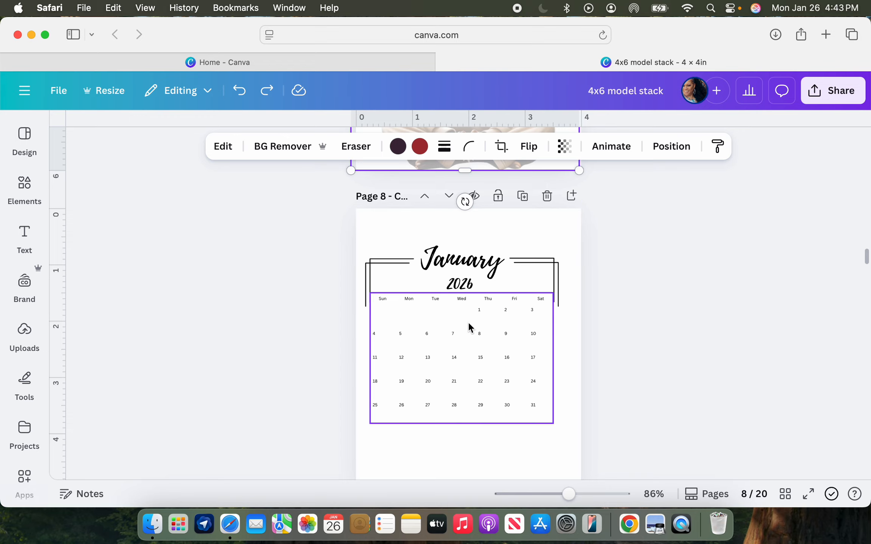
{"action": "left_click", "coordinate": [571, 198]}
{"action": "left_click", "coordinate": [442, 365]}
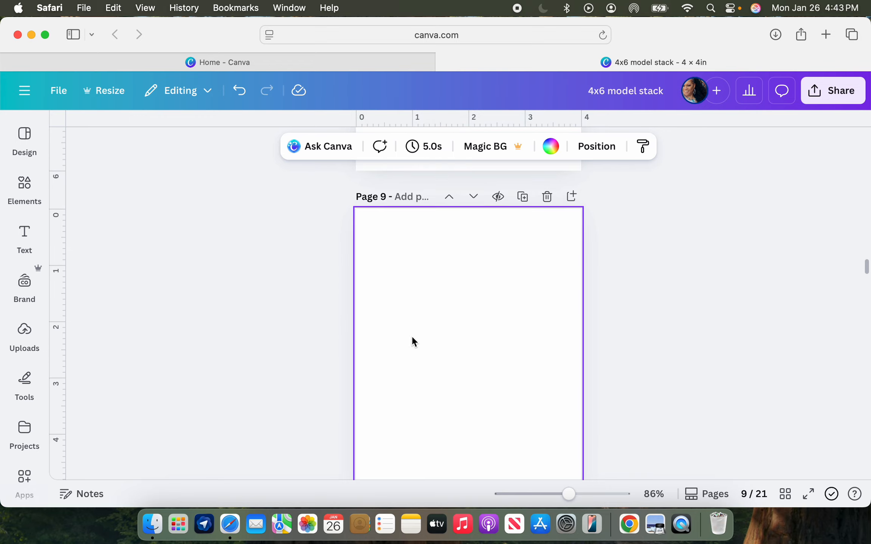
Search the Canva apps for "cal" and open the Calendar Builder app
{"action": "scroll", "coordinate": [19, 393], "scroll_direction": "down", "scroll_amount": 3}
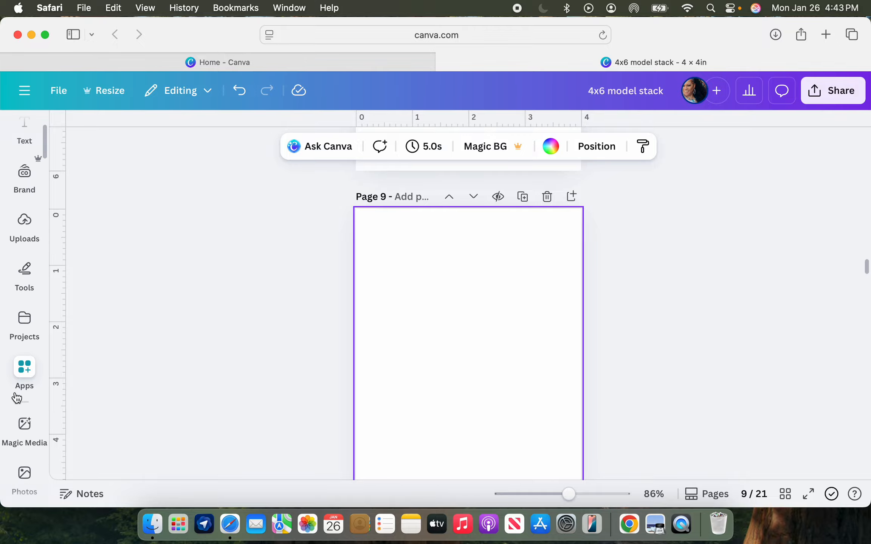
{"action": "left_click", "coordinate": [24, 373]}
{"action": "left_click", "coordinate": [130, 140]}
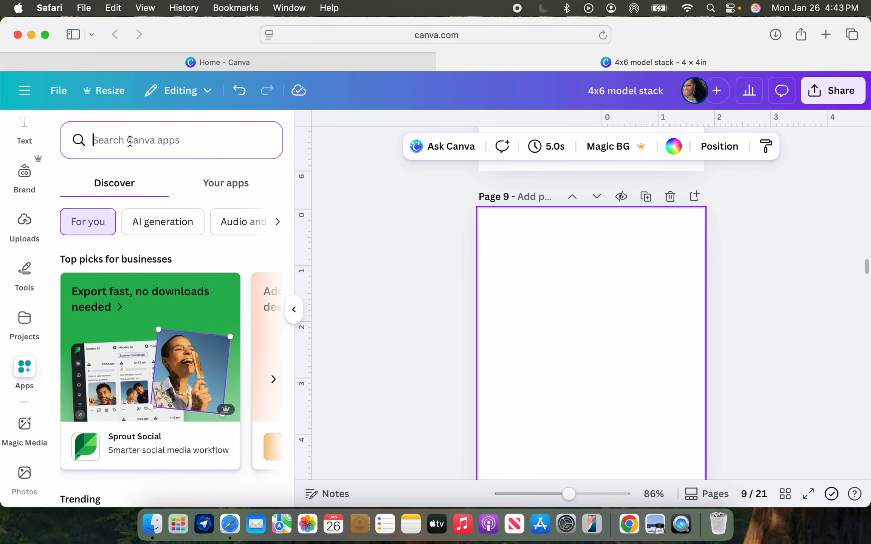
{"action": "type", "text": "cal"}
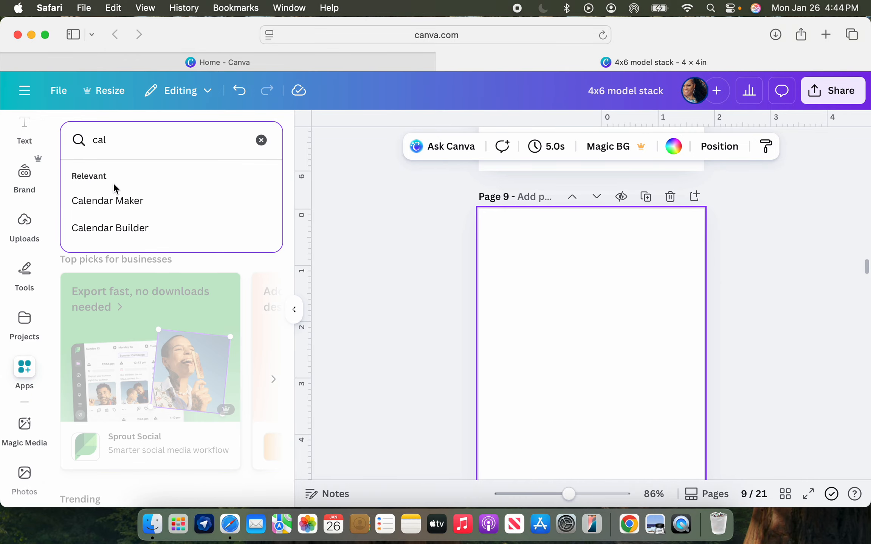
{"action": "left_click", "coordinate": [120, 228]}
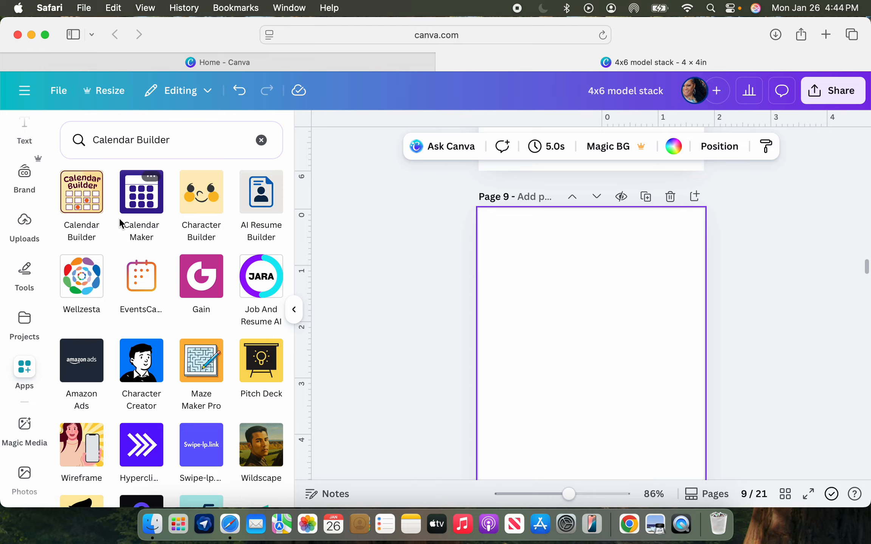
{"action": "left_click", "coordinate": [86, 212]}
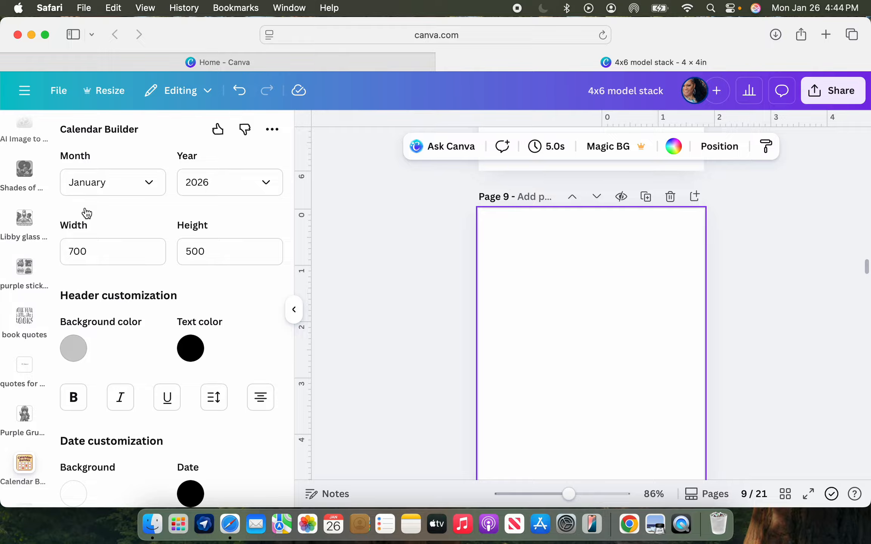
Examine the available months and years and the size, header and date customization options in Calendar Builder
{"action": "left_click", "coordinate": [148, 183]}
{"action": "scroll", "coordinate": [141, 284], "scroll_direction": "down", "scroll_amount": 5}
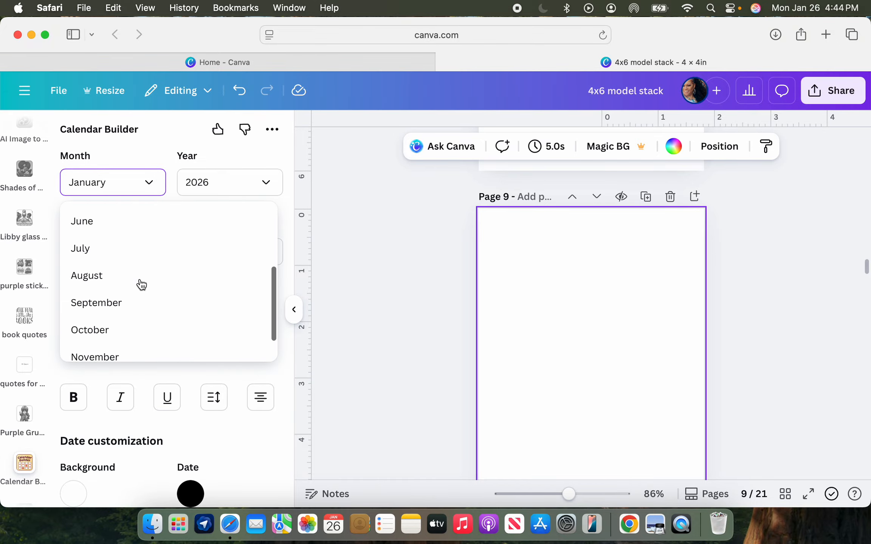
{"action": "scroll", "coordinate": [141, 284], "scroll_direction": "down", "scroll_amount": 2}
{"action": "scroll", "coordinate": [171, 265], "scroll_direction": "up", "scroll_amount": 10}
{"action": "left_click", "coordinate": [265, 178]}
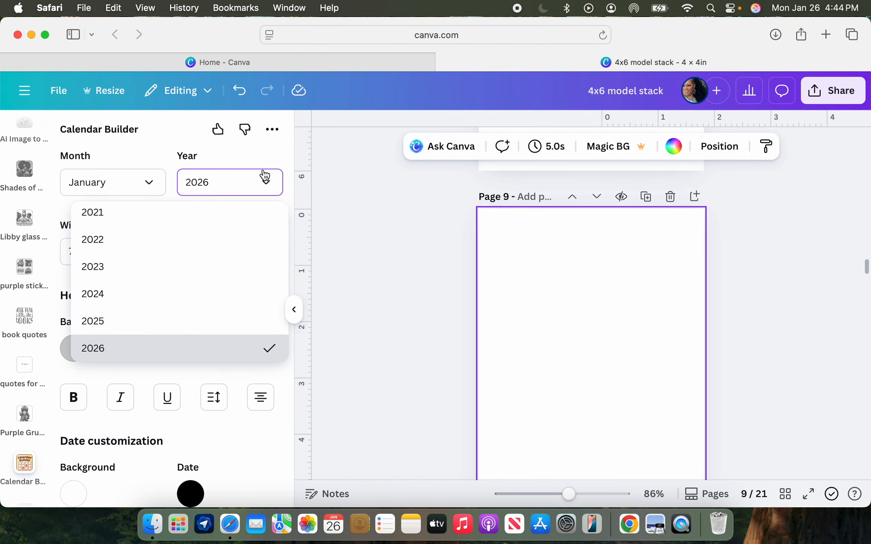
{"action": "left_click", "coordinate": [265, 180]}
{"action": "left_click", "coordinate": [264, 184]}
{"action": "scroll", "coordinate": [200, 261], "scroll_direction": "down", "scroll_amount": 3}
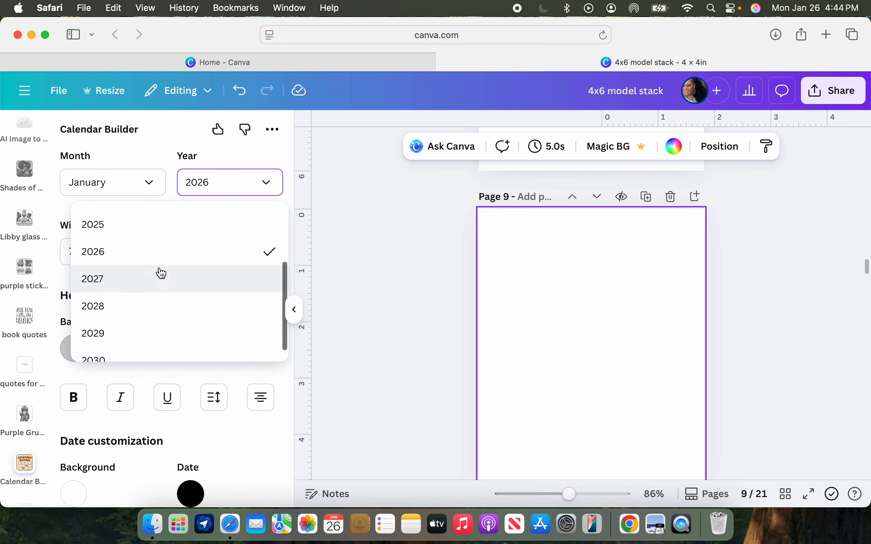
{"action": "left_click", "coordinate": [161, 169]}
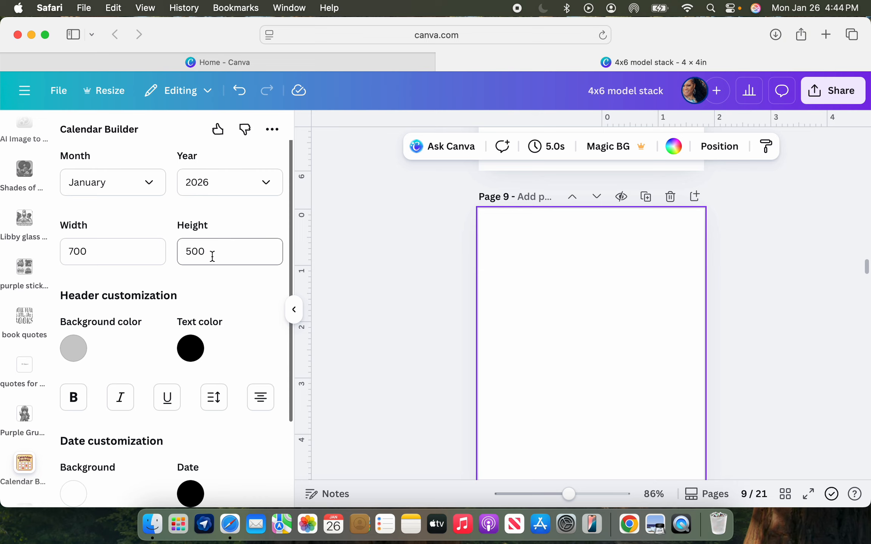
{"action": "scroll", "coordinate": [212, 256], "scroll_direction": "down", "scroll_amount": 4}
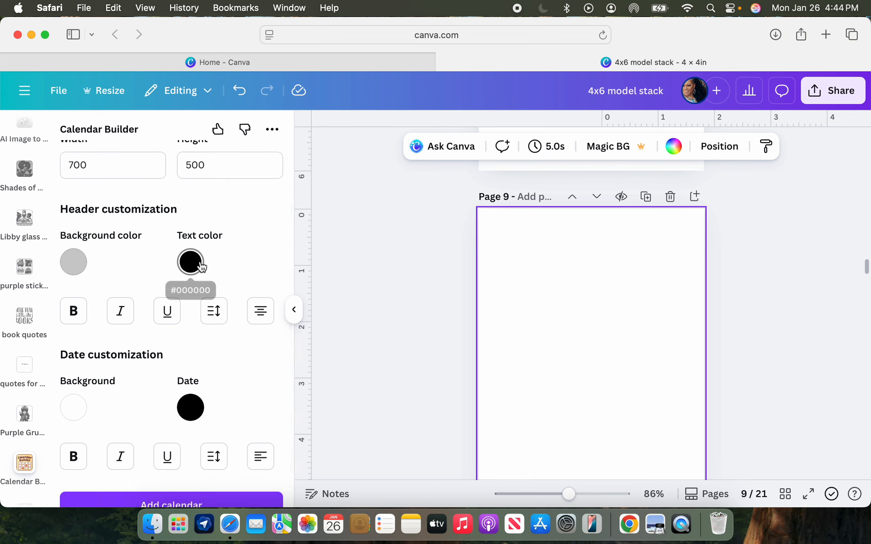
{"action": "scroll", "coordinate": [146, 269], "scroll_direction": "up", "scroll_amount": 3}
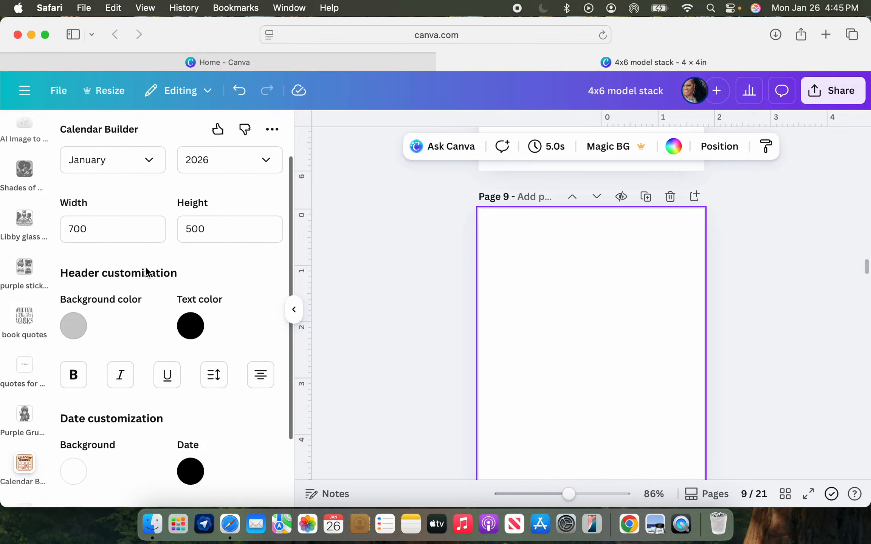
{"action": "scroll", "coordinate": [145, 266], "scroll_direction": "down", "scroll_amount": 4}
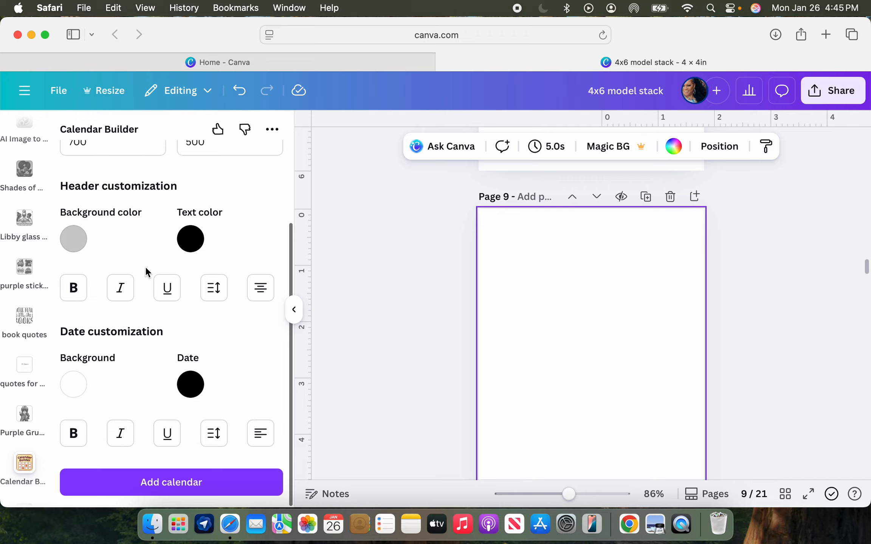
Add the January 2026 calendar to page 9 and enlarge it to nearly the full page width
{"action": "left_click", "coordinate": [200, 487]}
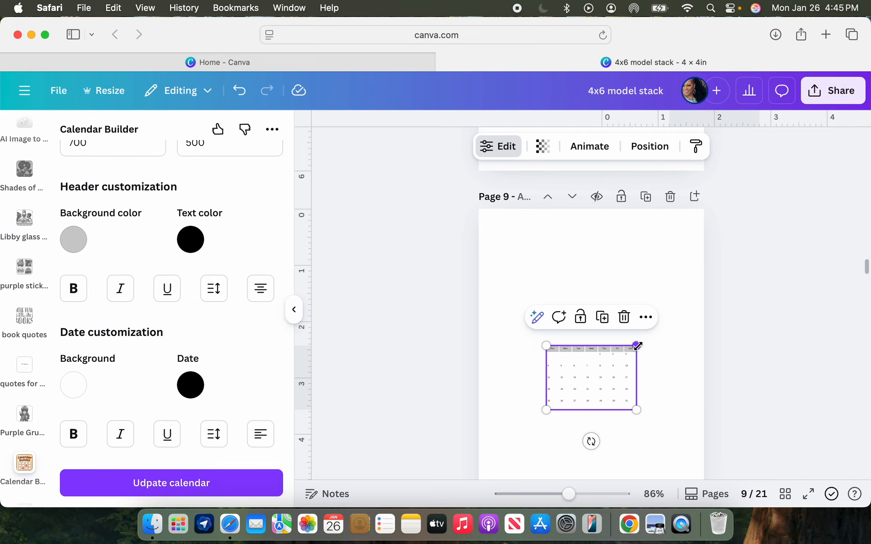
{"action": "left_click_drag", "start_coordinate": [637, 345], "coordinate": [684, 259]}
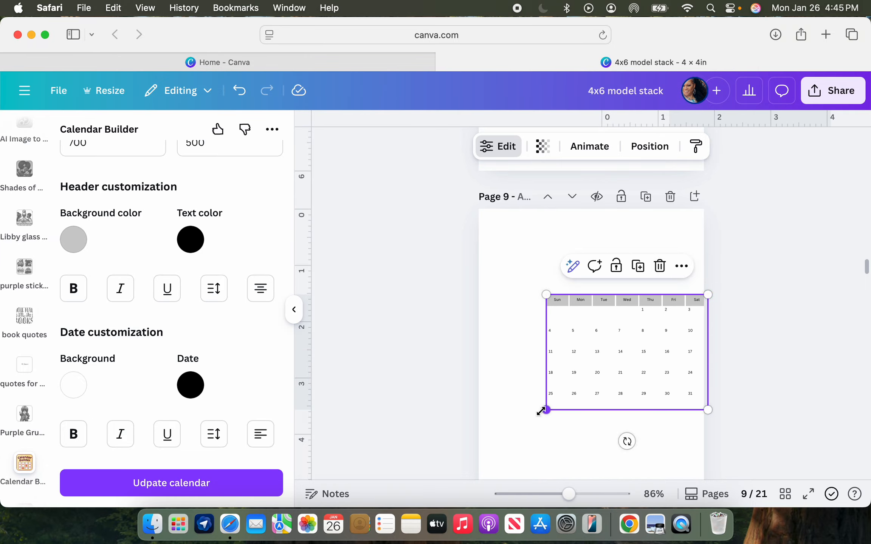
{"action": "left_click_drag", "start_coordinate": [541, 411], "coordinate": [479, 459]}
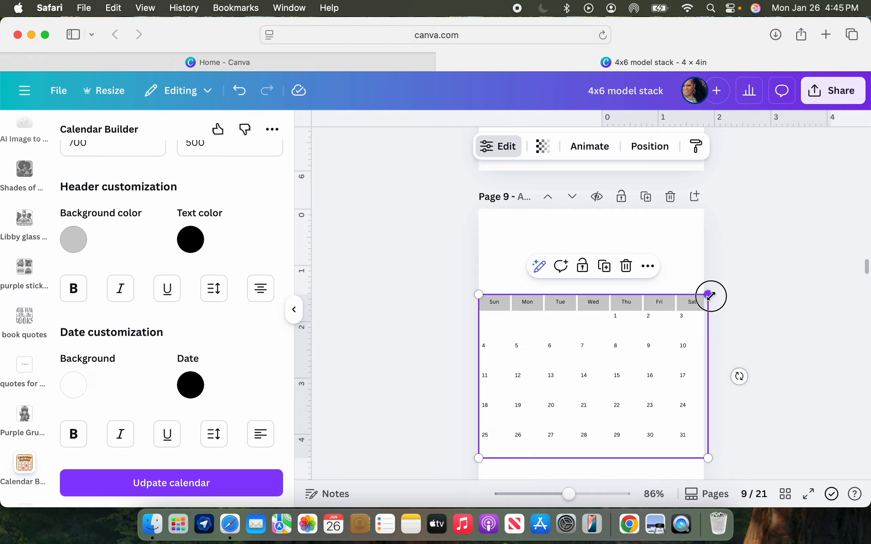
{"action": "left_click_drag", "start_coordinate": [709, 296], "coordinate": [700, 300]}
{"action": "left_click_drag", "start_coordinate": [643, 365], "coordinate": [648, 366]}
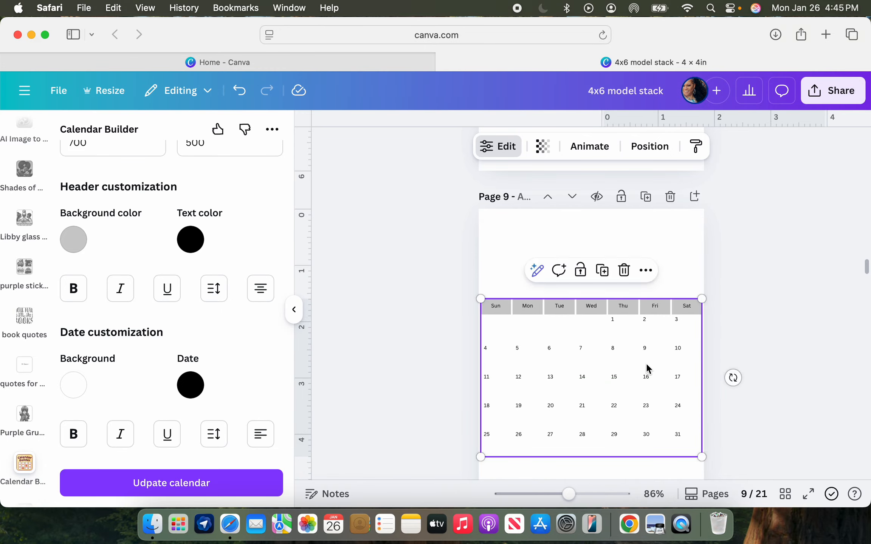
Set the calendar's header background color to white (#FFFFFF) and update the calendar on page 9
{"action": "left_click", "coordinate": [70, 243]}
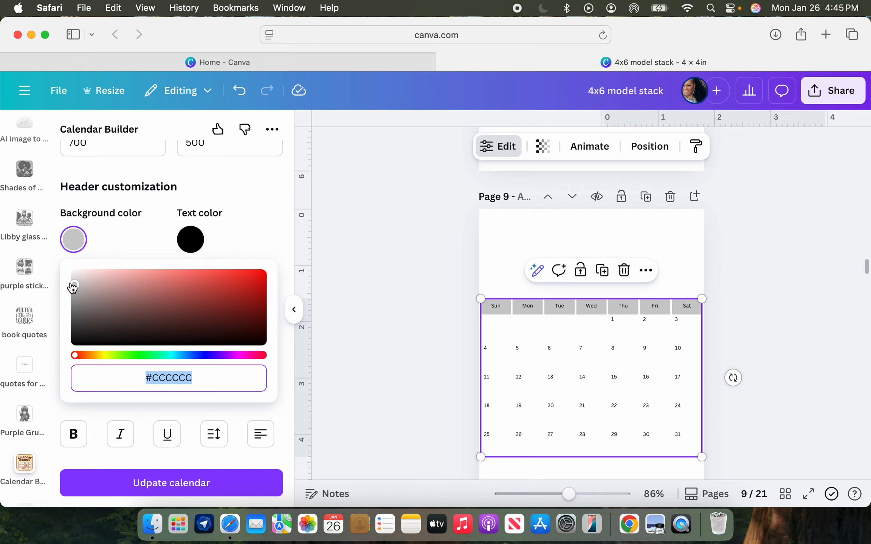
{"action": "left_click_drag", "start_coordinate": [74, 285], "coordinate": [64, 253]}
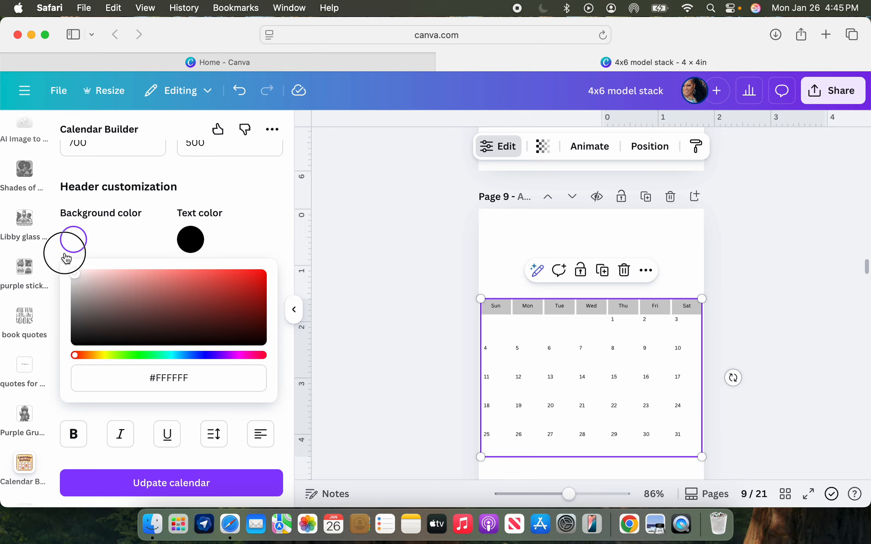
{"action": "left_click", "coordinate": [187, 492]}
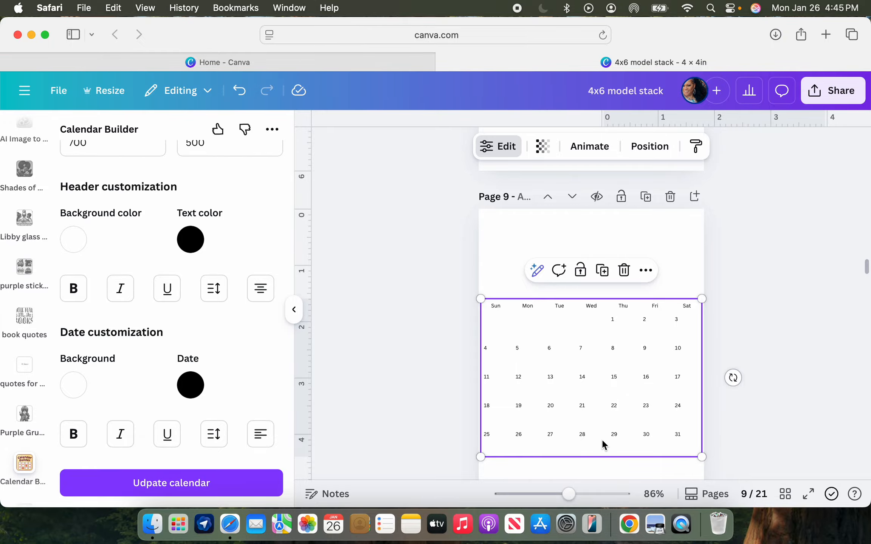
{"action": "scroll", "coordinate": [579, 375], "scroll_direction": "up", "scroll_amount": 1}
{"action": "scroll", "coordinate": [579, 369], "scroll_direction": "down", "scroll_amount": 1}
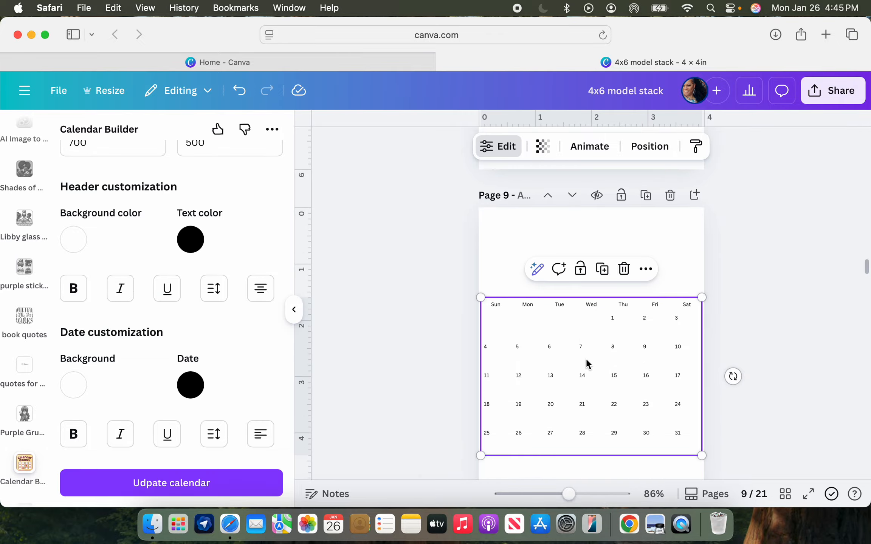
Move the calendar grid slightly lower on page 9
{"action": "left_click", "coordinate": [634, 227]}
{"action": "scroll", "coordinate": [651, 226], "scroll_direction": "down", "scroll_amount": 3}
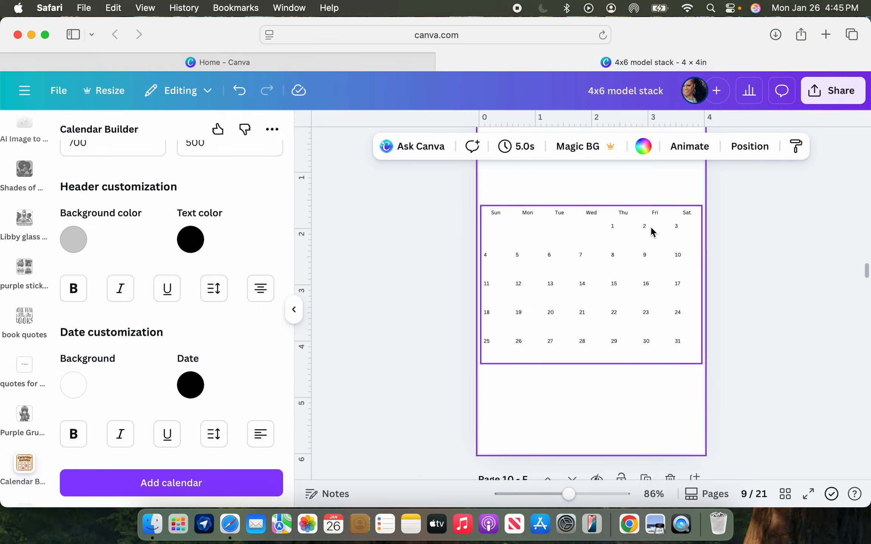
{"action": "left_click_drag", "start_coordinate": [613, 281], "coordinate": [614, 299]}
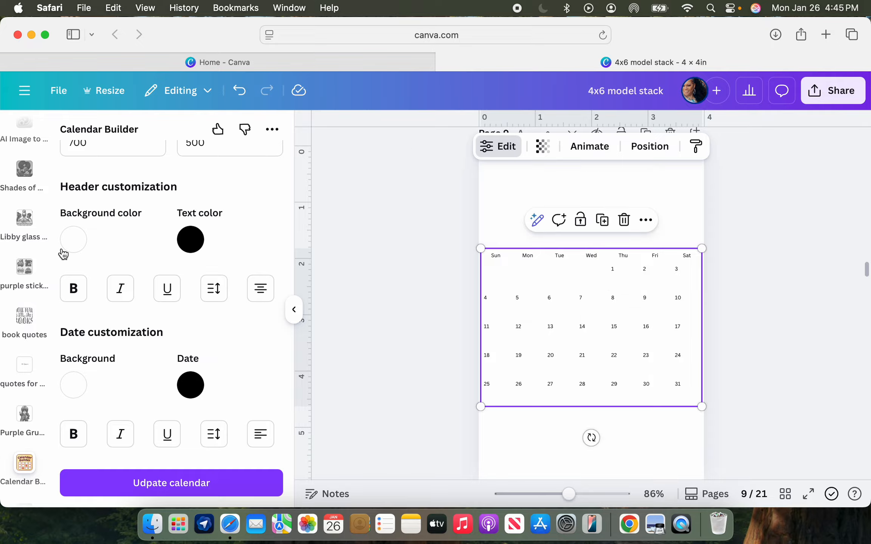
Search the elements for "double border" and look through all the graphics results
{"action": "scroll", "coordinate": [17, 192], "scroll_direction": "up", "scroll_amount": 10}
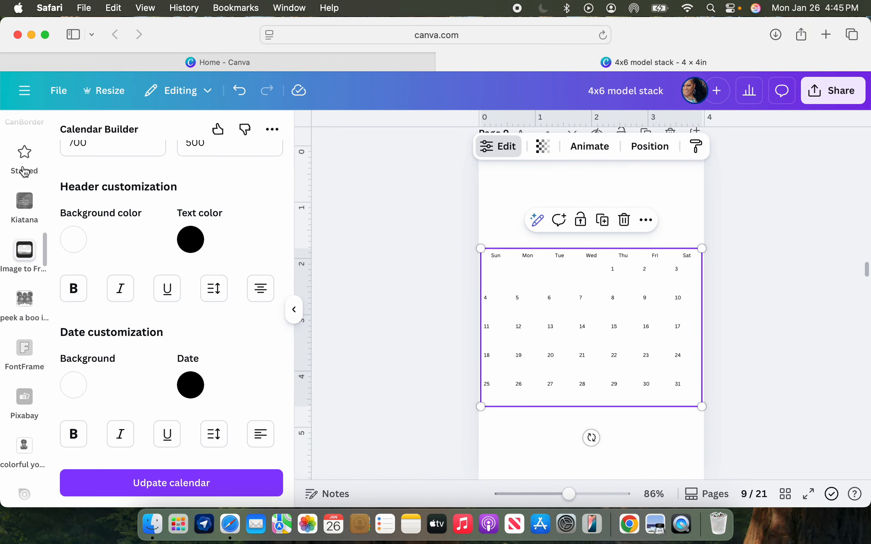
{"action": "scroll", "coordinate": [24, 172], "scroll_direction": "up", "scroll_amount": 10}
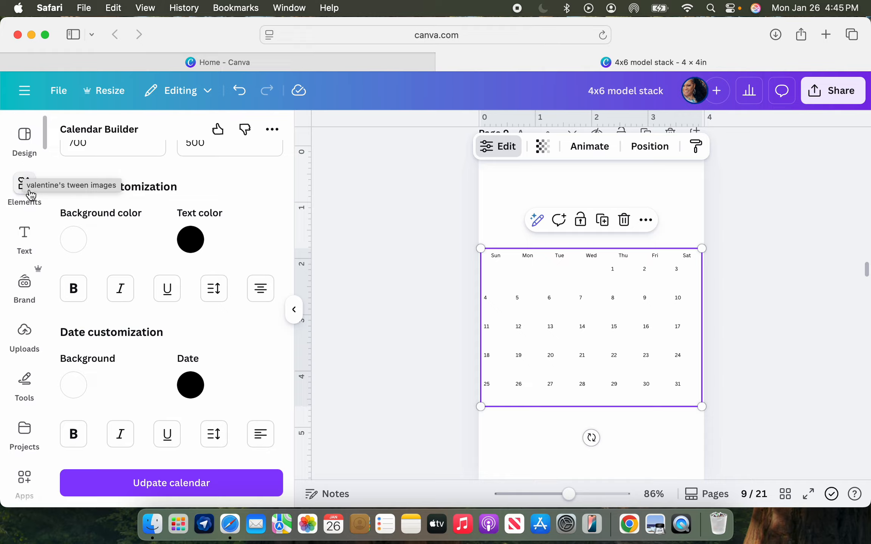
{"action": "left_click", "coordinate": [24, 205]}
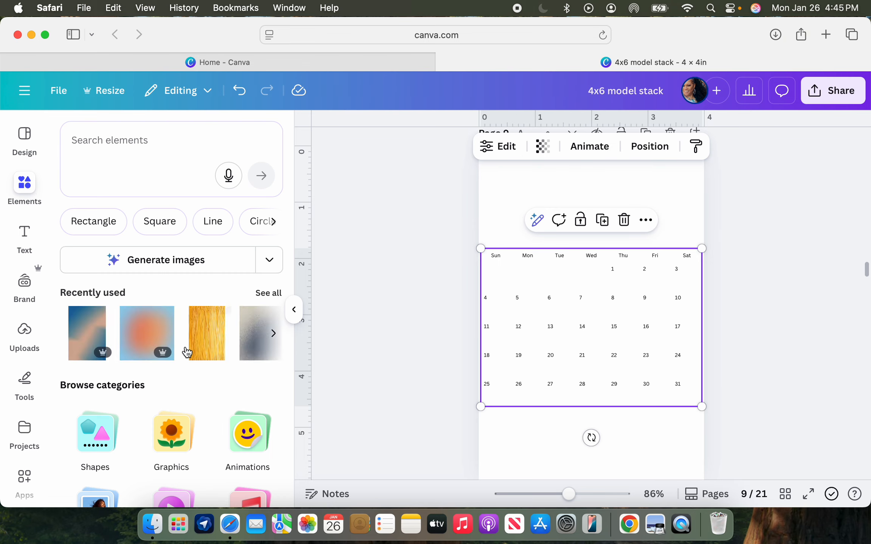
{"action": "left_click", "coordinate": [170, 137]}
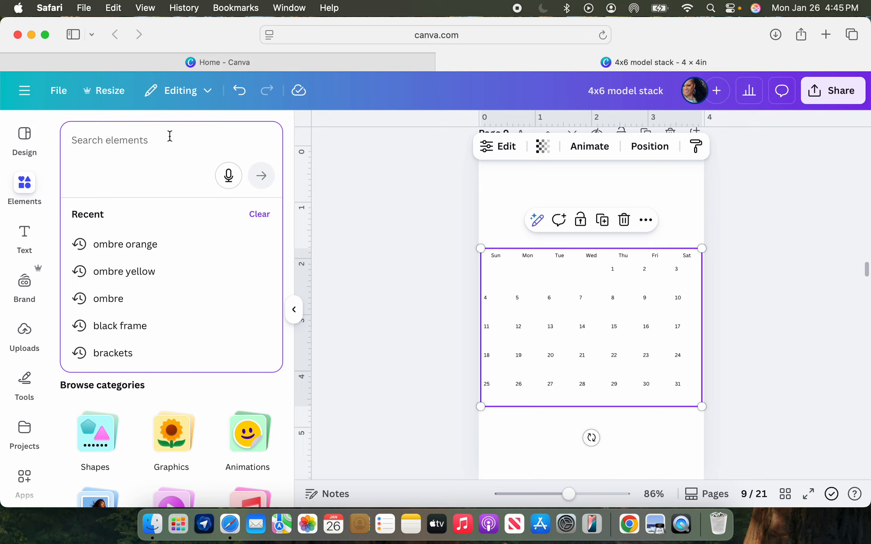
{"action": "type", "text": "double bo"}
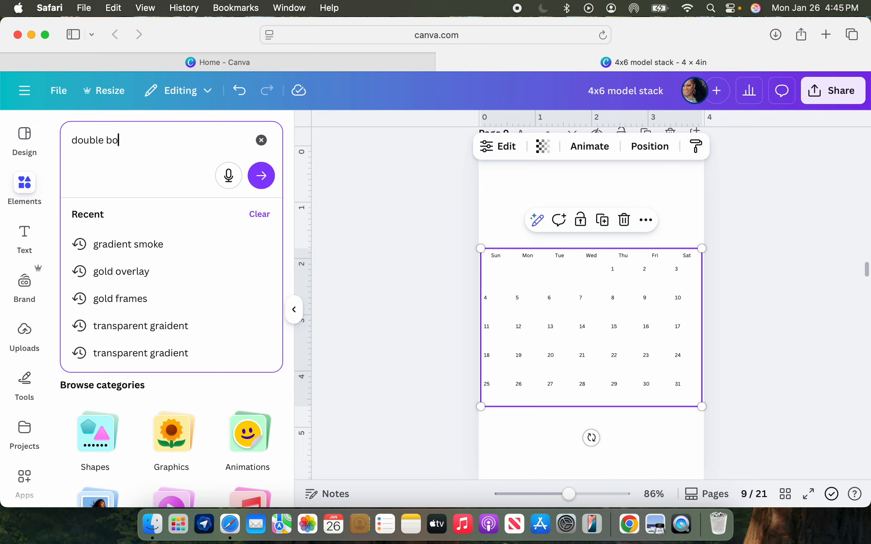
{"action": "type", "text": "rder"}
{"action": "key", "text": "Return"}
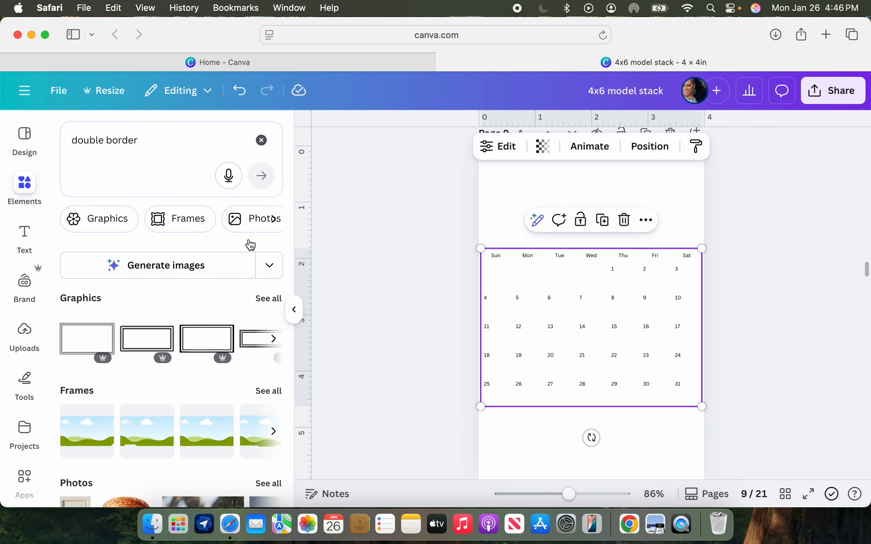
{"action": "left_click", "coordinate": [268, 299]}
{"action": "scroll", "coordinate": [222, 349], "scroll_direction": "down", "scroll_amount": 5}
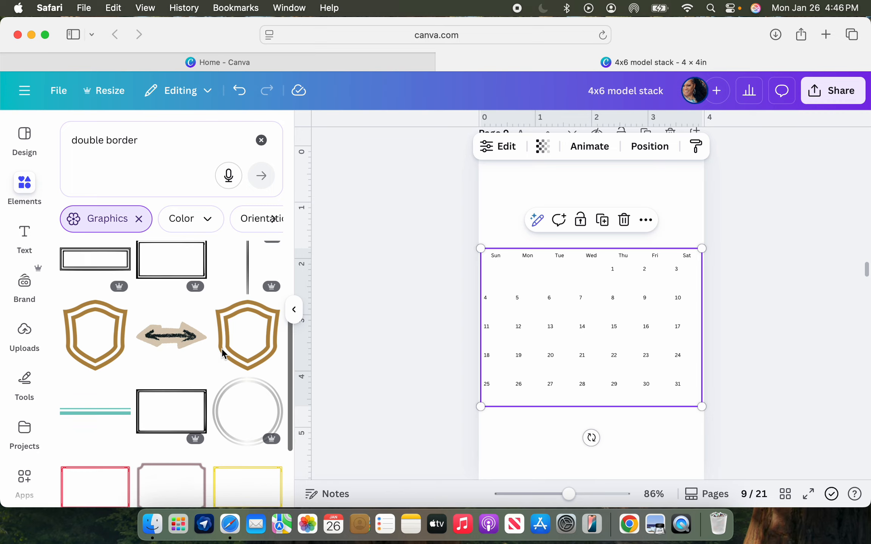
{"action": "scroll", "coordinate": [222, 349], "scroll_direction": "down", "scroll_amount": 4}
{"action": "scroll", "coordinate": [122, 372], "scroll_direction": "up", "scroll_amount": 10}
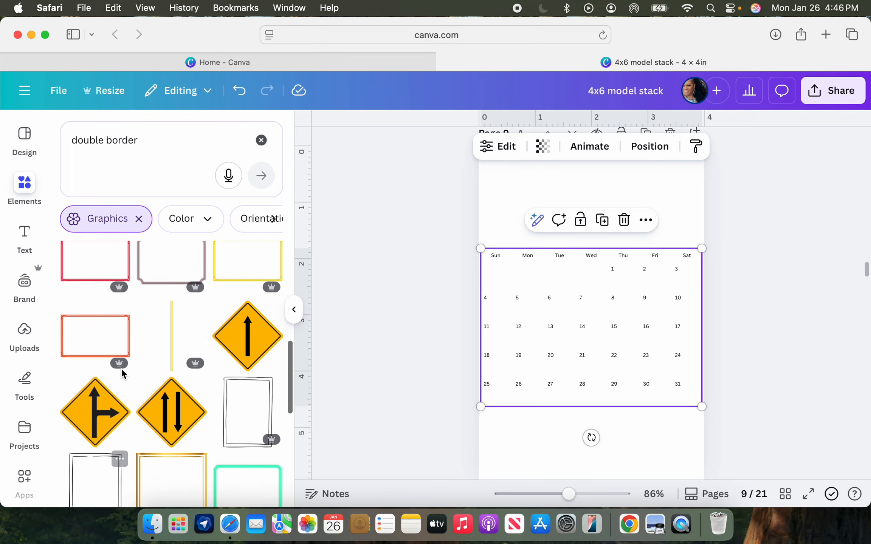
{"action": "scroll", "coordinate": [587, 385], "scroll_direction": "up", "scroll_amount": 10}
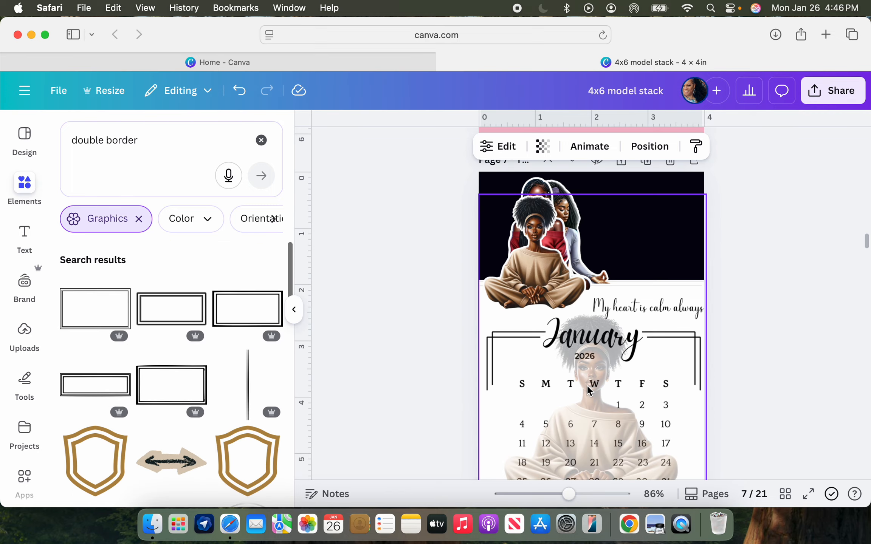
Clear the element search and shift the double-line corner beside the January title on page 8 slightly up and outward
{"action": "scroll", "coordinate": [700, 312], "scroll_direction": "down", "scroll_amount": 5}
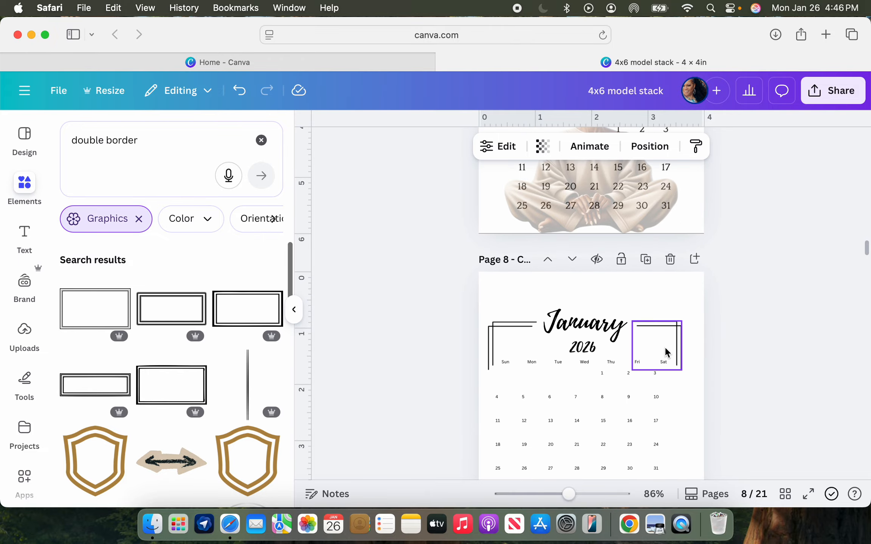
{"action": "left_click", "coordinate": [674, 352]}
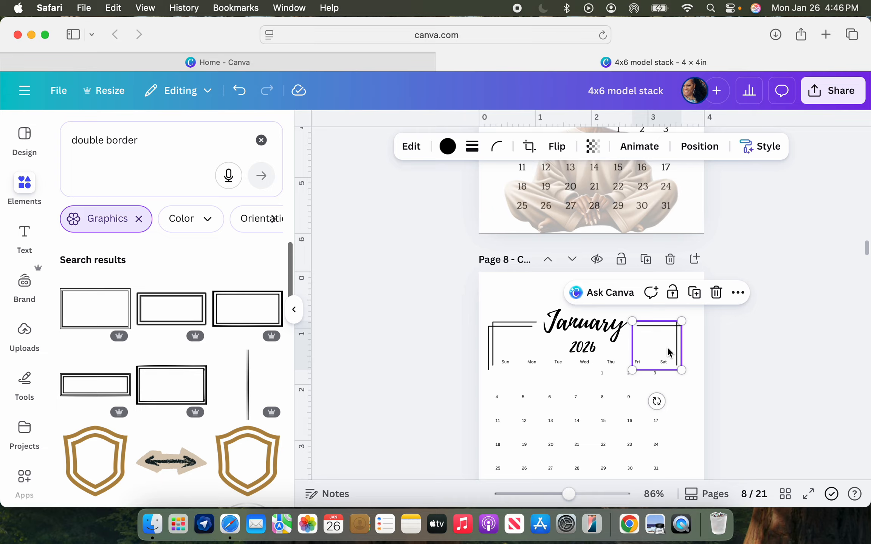
{"action": "left_click", "coordinate": [263, 140]}
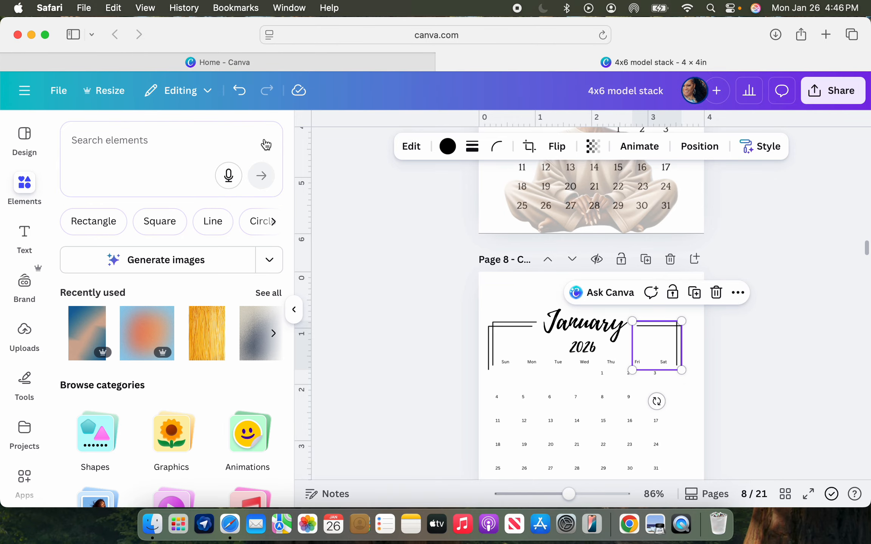
{"action": "mouse_move", "coordinate": [661, 353]}
{"action": "left_mouse_down"}
{"action": "mouse_move", "coordinate": [678, 345]}
{"action": "mouse_move", "coordinate": [667, 350]}
{"action": "left_mouse_up"}
{"action": "left_click_drag", "start_coordinate": [665, 347], "coordinate": [667, 340]}
Examine the January and 2026 text on page 8 and compare it with the finished calendar on page 7
{"action": "left_click", "coordinate": [604, 330]}
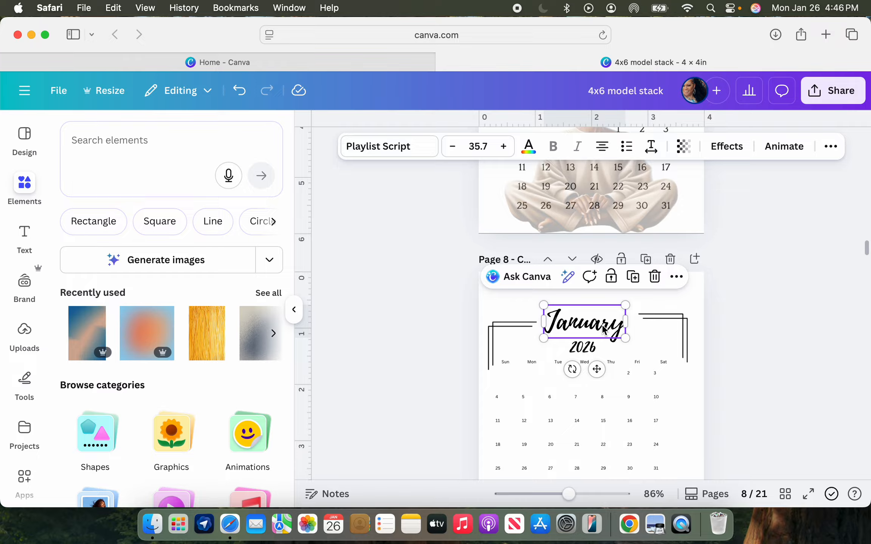
{"action": "scroll", "coordinate": [604, 330], "scroll_direction": "down", "scroll_amount": 3}
{"action": "left_click", "coordinate": [594, 264]}
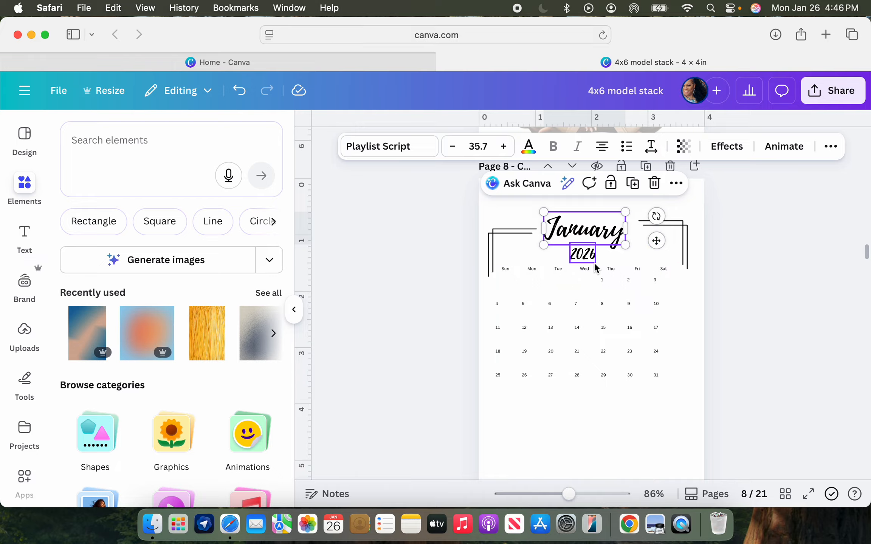
{"action": "scroll", "coordinate": [594, 262], "scroll_direction": "up", "scroll_amount": 8}
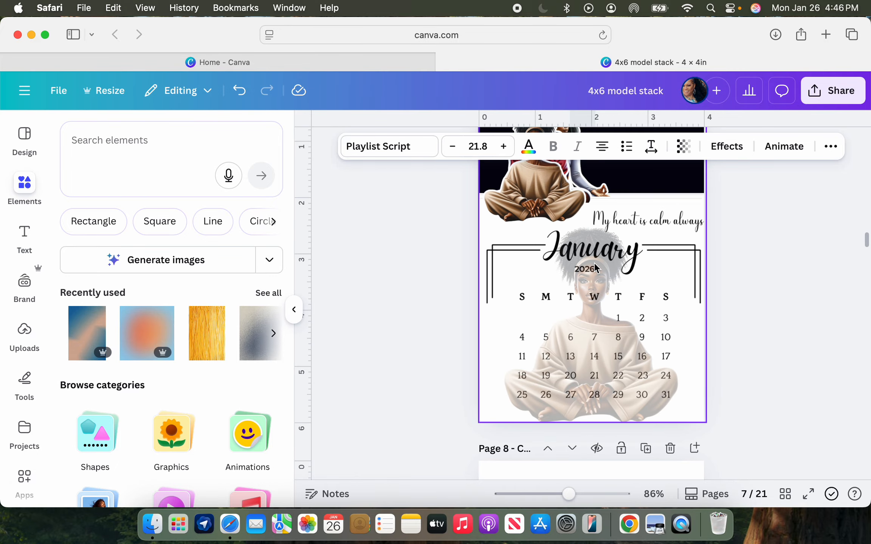
{"action": "scroll", "coordinate": [662, 237], "scroll_direction": "down", "scroll_amount": 7}
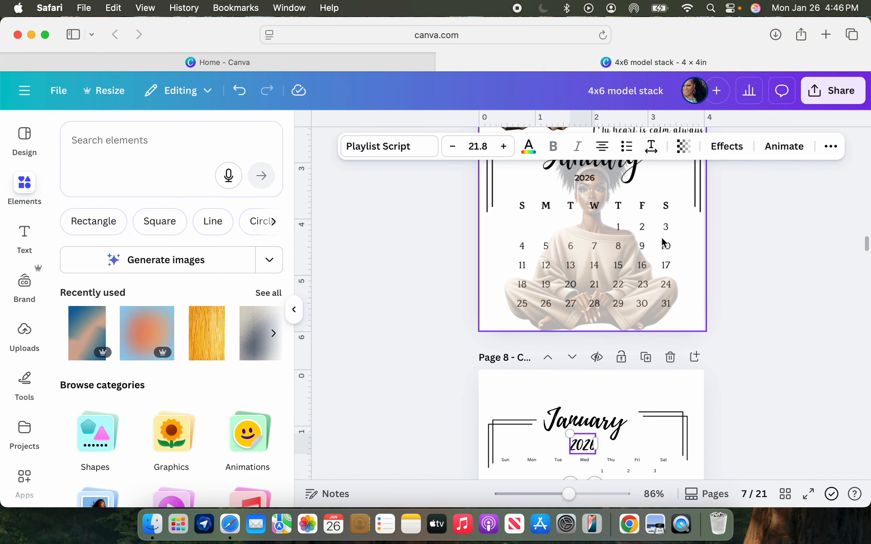
{"action": "scroll", "coordinate": [661, 237], "scroll_direction": "down", "scroll_amount": 1}
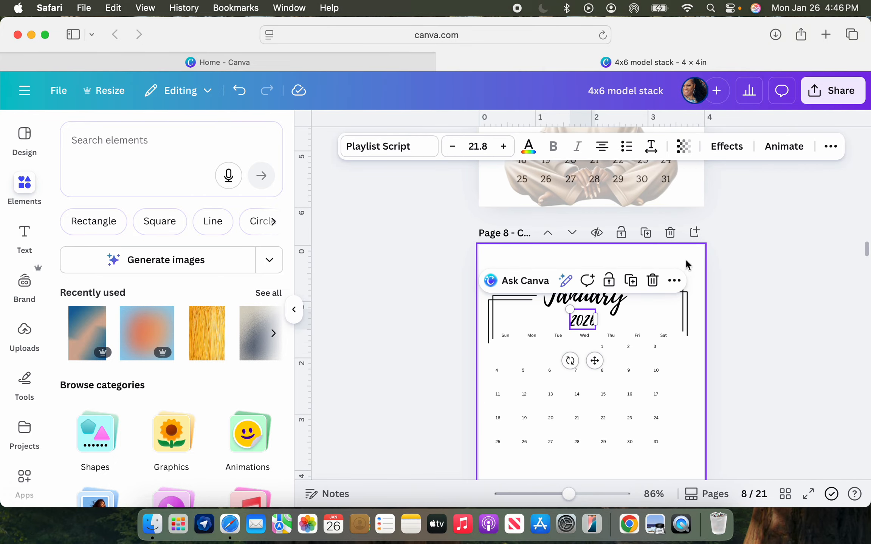